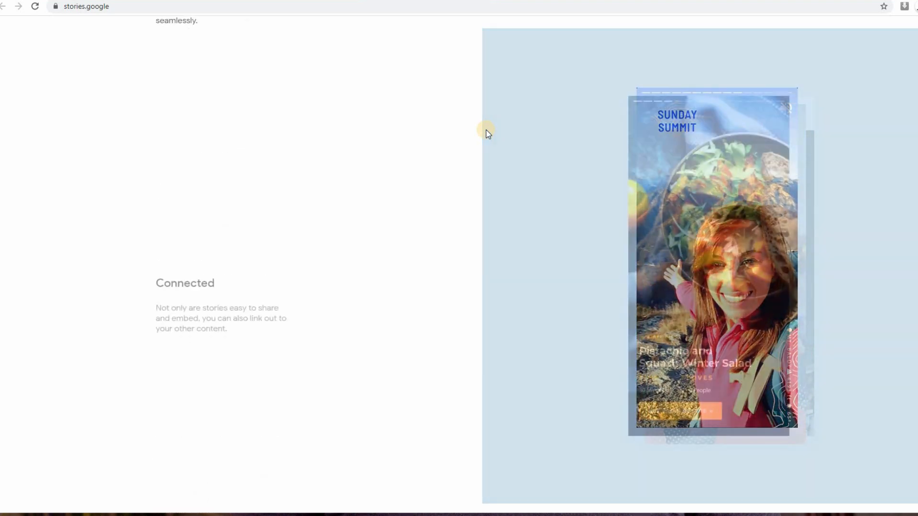
Step: Scroll through the Google Web Stories feature sections and sample stories
{"action": "scroll", "coordinate": [488, 134], "scroll_direction": "down", "scroll_amount": 10}
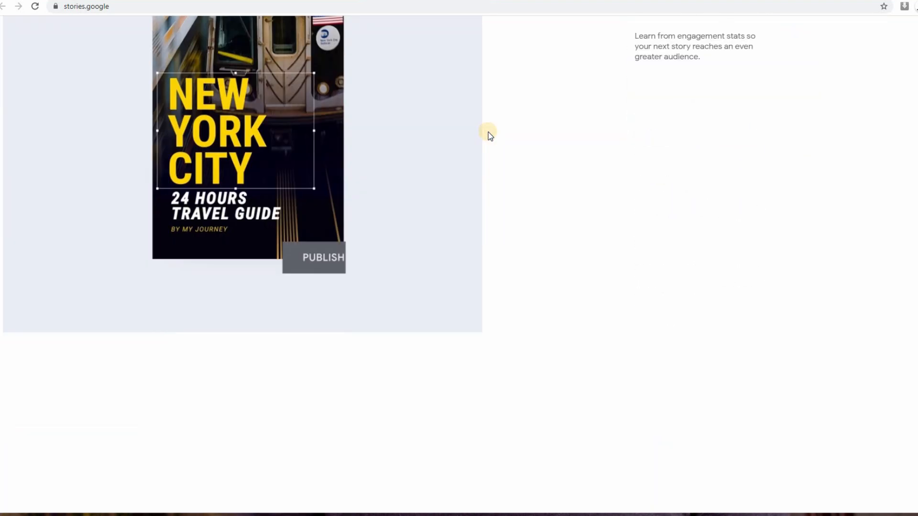
{"action": "scroll", "coordinate": [488, 137], "scroll_direction": "down", "scroll_amount": 10}
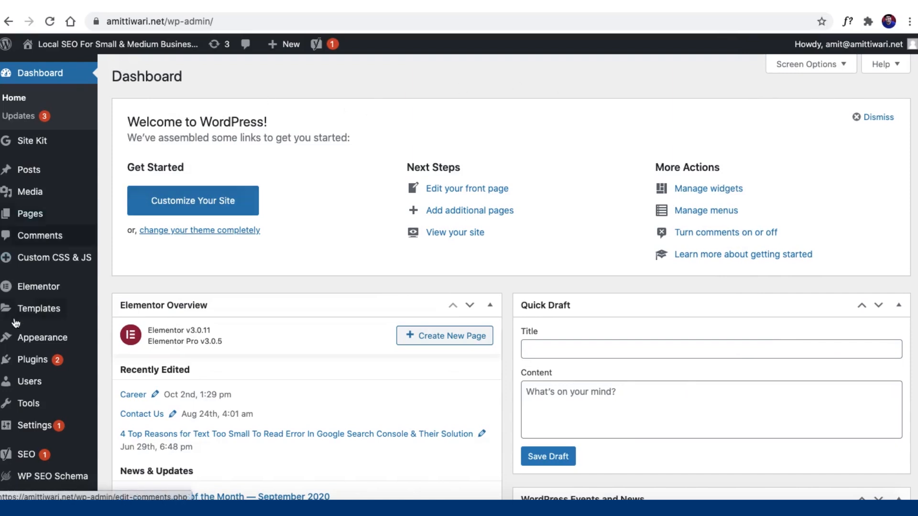
Step: Search 'we' in Plugins > Add New, install and activate Web Stories, then open My Stories
{"action": "mouse_move", "coordinate": [19, 369]}
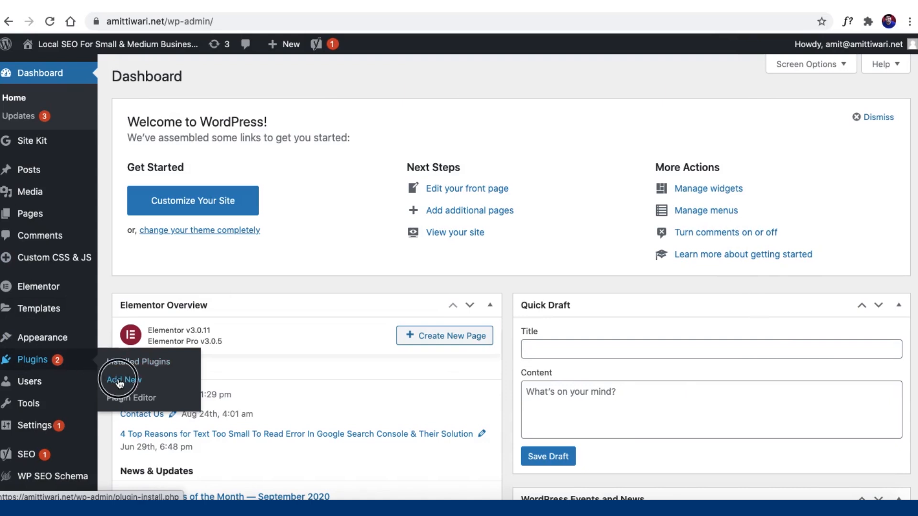
{"action": "left_click", "coordinate": [120, 380]}
{"action": "type", "text": "web stories"}
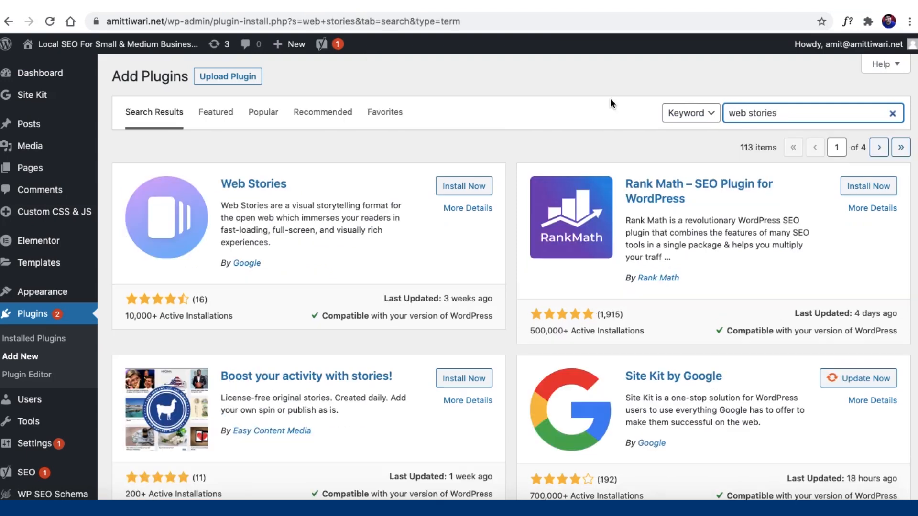
{"action": "left_click", "coordinate": [462, 188]}
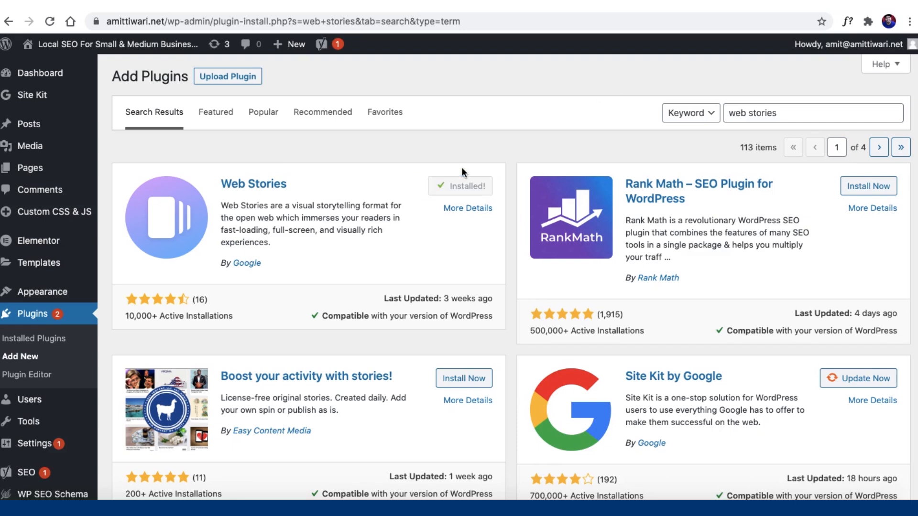
{"action": "left_click", "coordinate": [469, 188]}
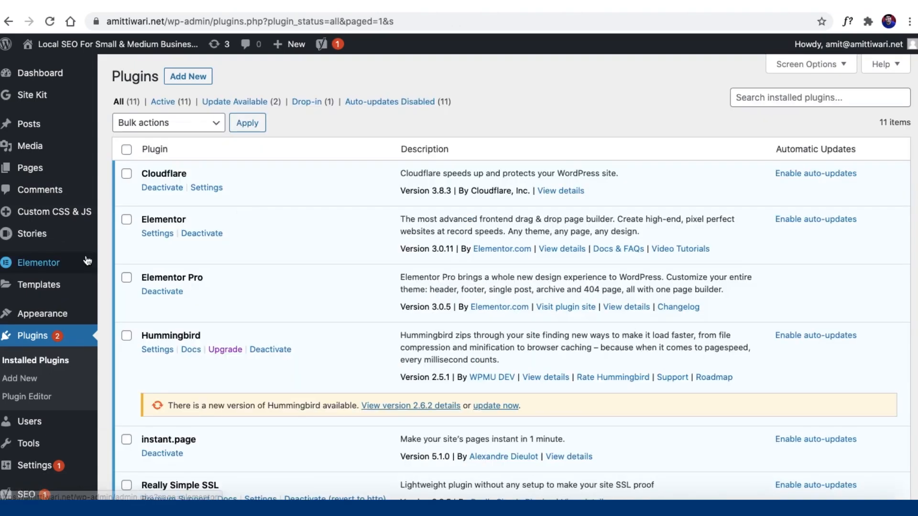
{"action": "mouse_move", "coordinate": [87, 260]}
{"action": "mouse_move", "coordinate": [40, 239]}
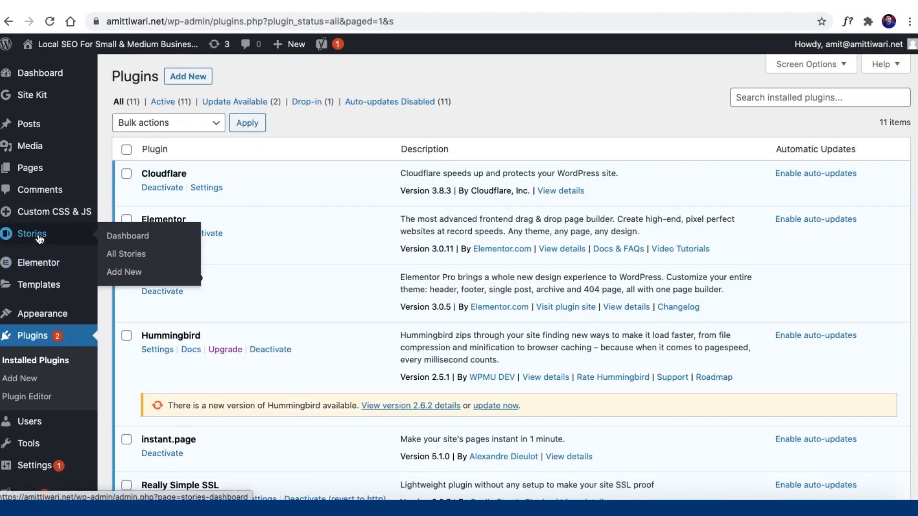
{"action": "left_click", "coordinate": [39, 239]}
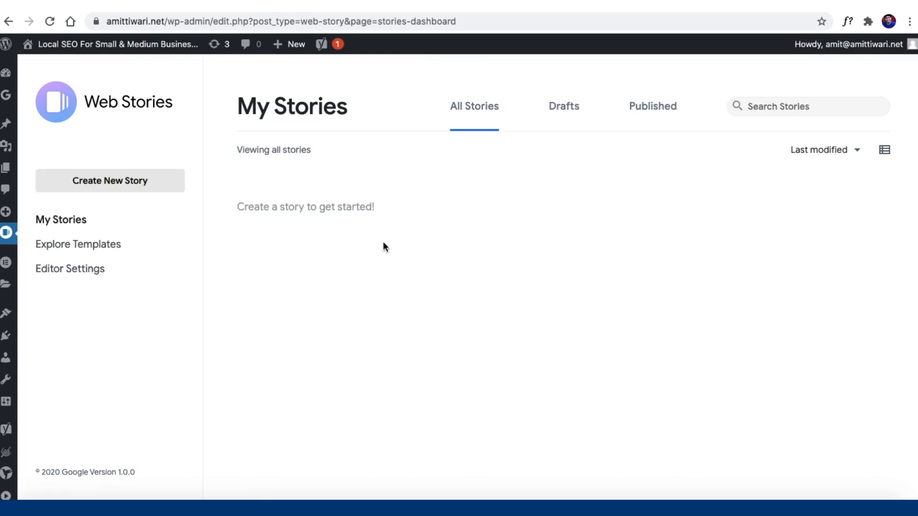
Step: Browse the Explore Templates gallery, then go to the Web Stories Editor Settings page
{"action": "left_click", "coordinate": [75, 249]}
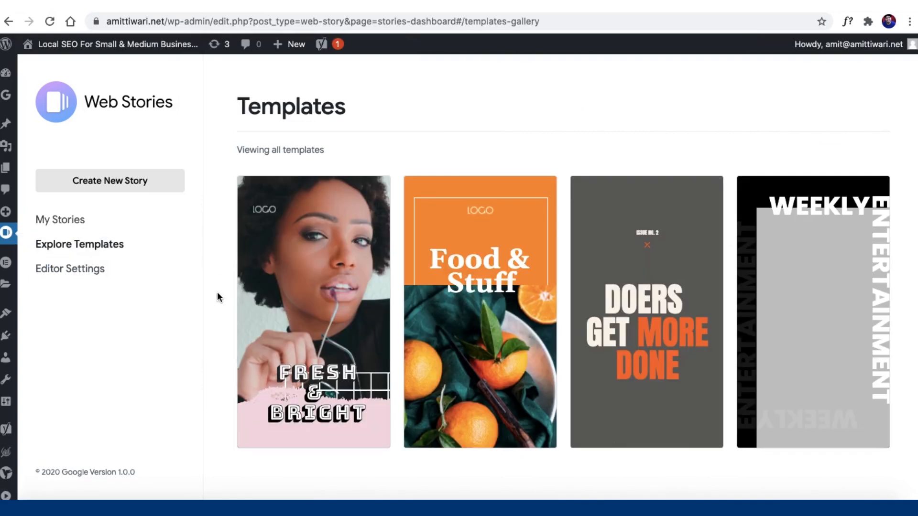
{"action": "mouse_move", "coordinate": [459, 298]}
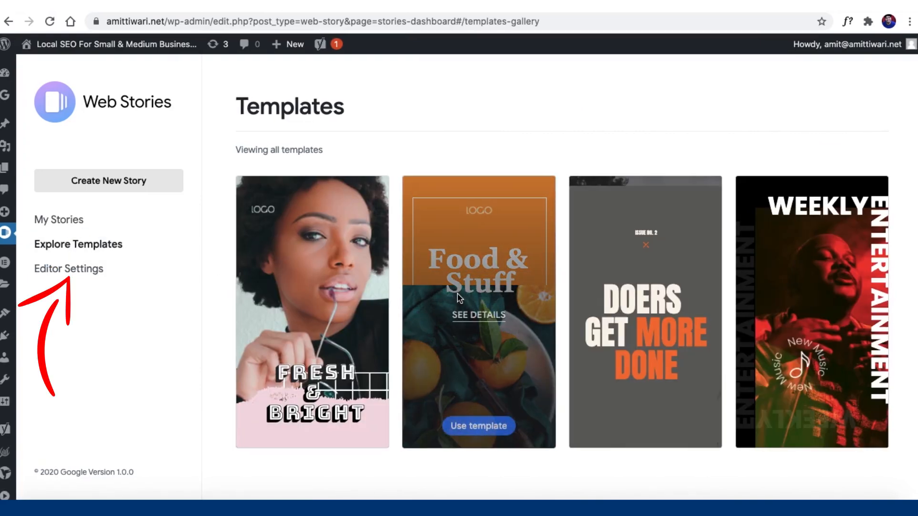
{"action": "mouse_move", "coordinate": [869, 369]}
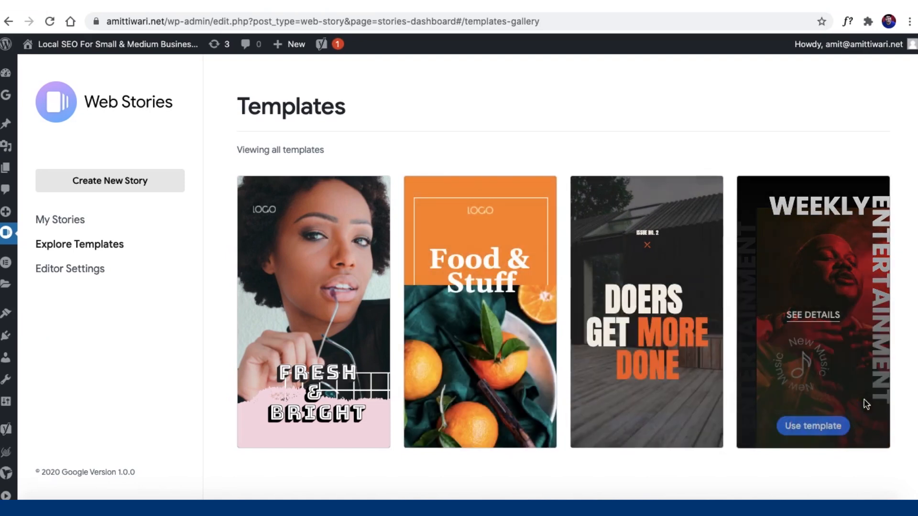
{"action": "scroll", "coordinate": [698, 389], "scroll_direction": "down", "scroll_amount": 5}
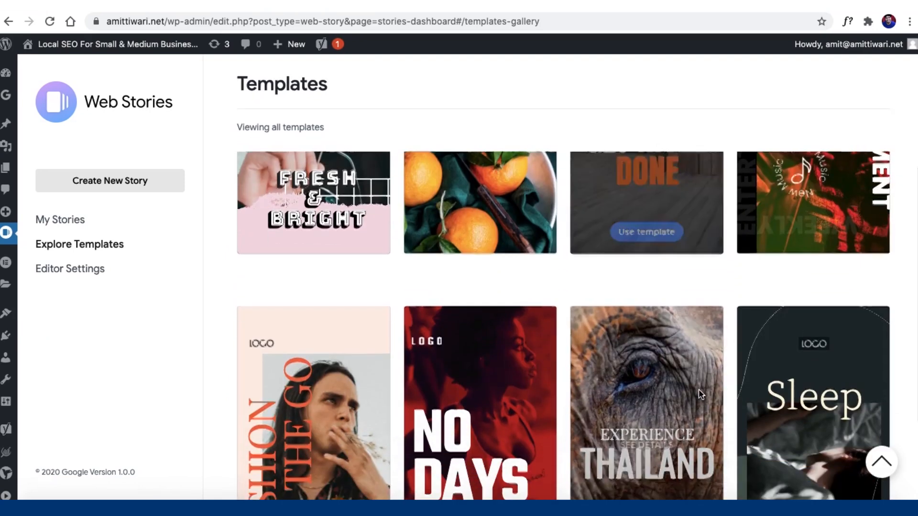
{"action": "scroll", "coordinate": [698, 389], "scroll_direction": "down", "scroll_amount": 2}
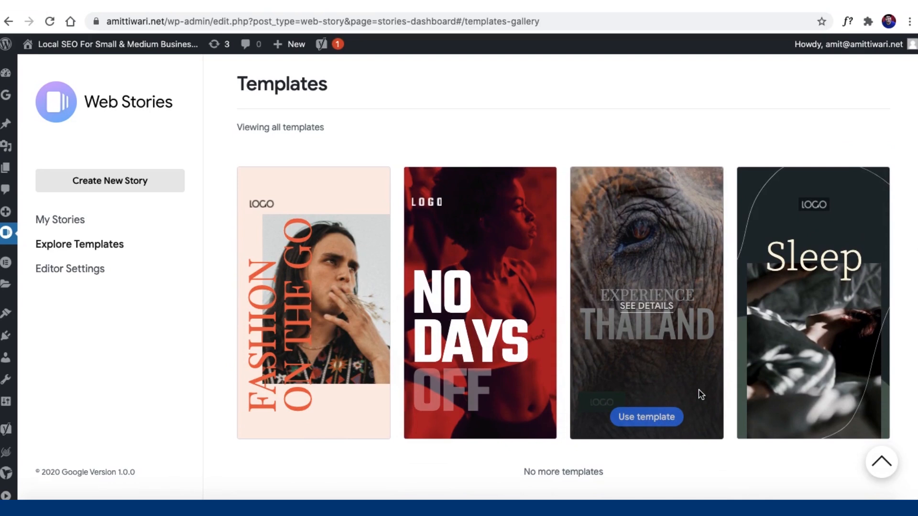
{"action": "mouse_move", "coordinate": [540, 313]}
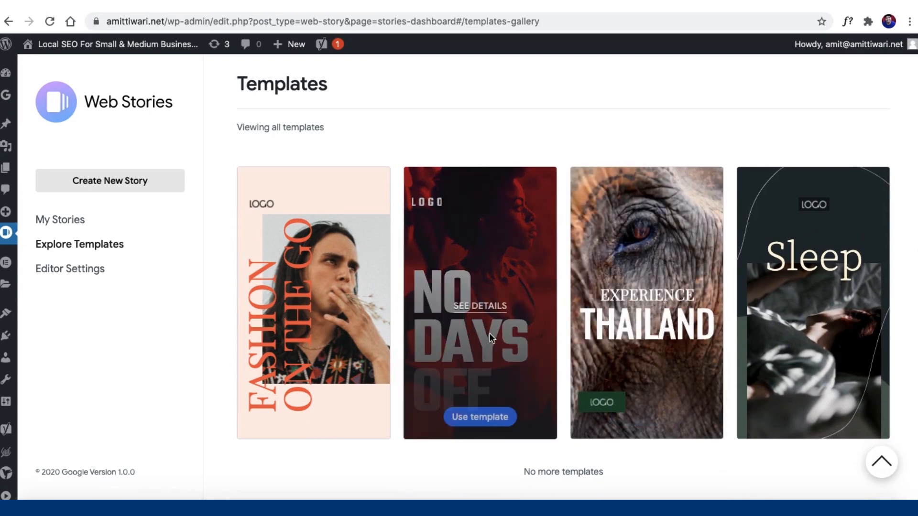
{"action": "scroll", "coordinate": [491, 340], "scroll_direction": "up", "scroll_amount": 6}
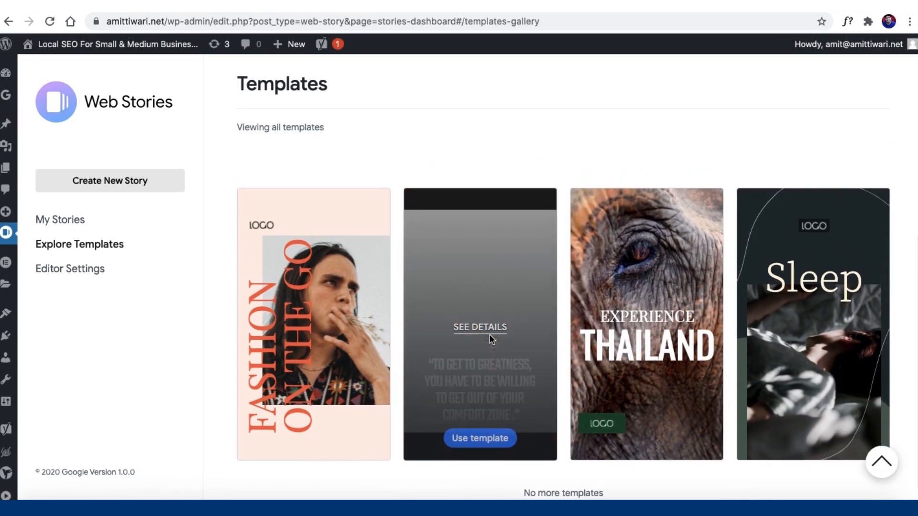
{"action": "scroll", "coordinate": [490, 335], "scroll_direction": "up", "scroll_amount": 1}
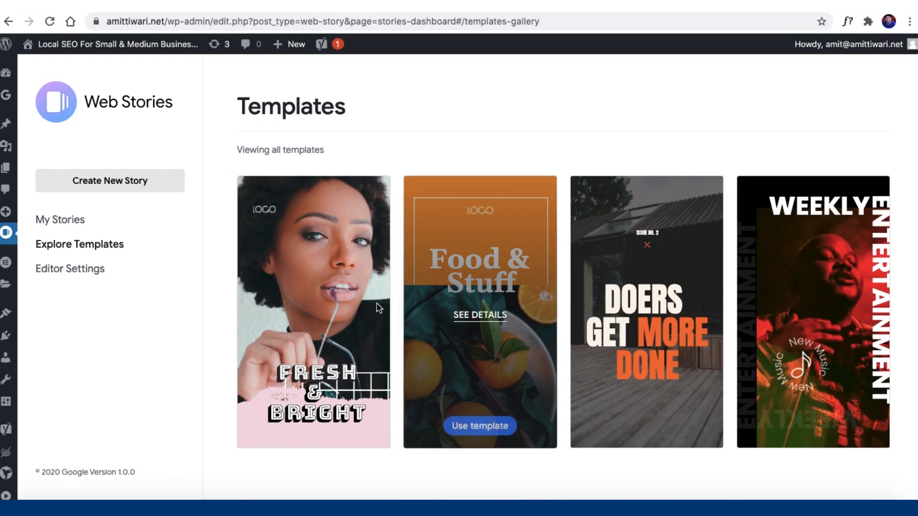
{"action": "left_click", "coordinate": [78, 270]}
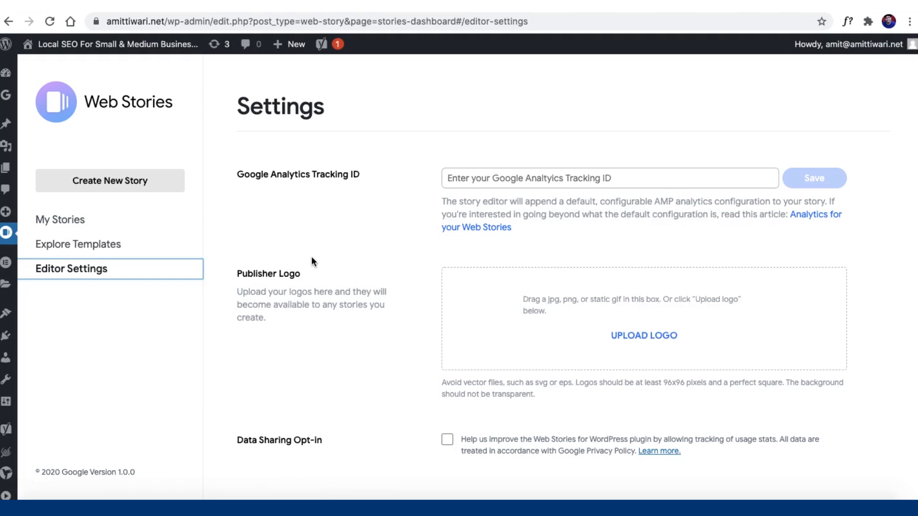
Step: Upload a default publisher logo in Editor Settings, leaving the Tracking ID blank
{"action": "left_click", "coordinate": [515, 180]}
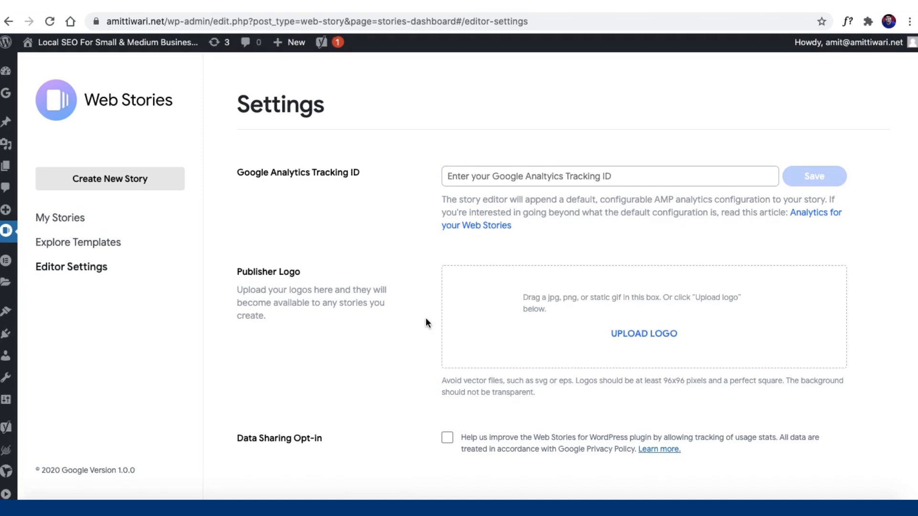
{"action": "left_click", "coordinate": [653, 338]}
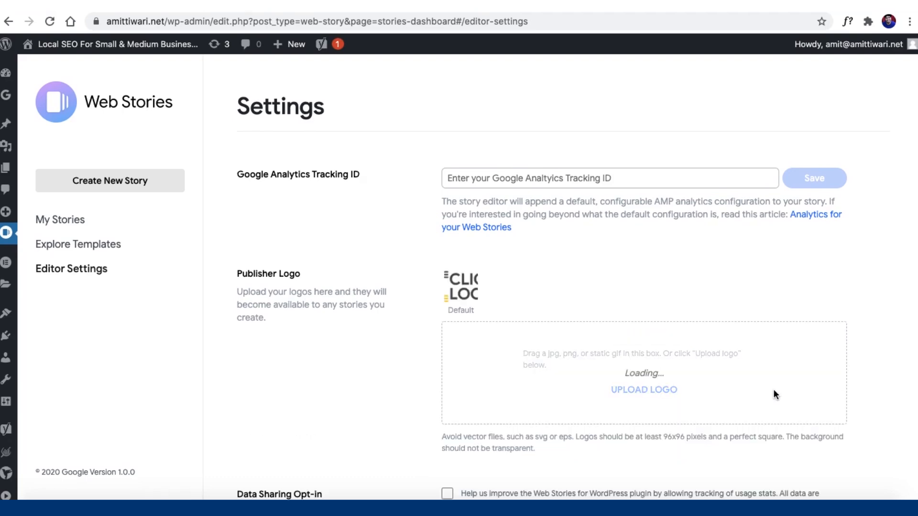
{"action": "scroll", "coordinate": [359, 380], "scroll_direction": "down", "scroll_amount": 1}
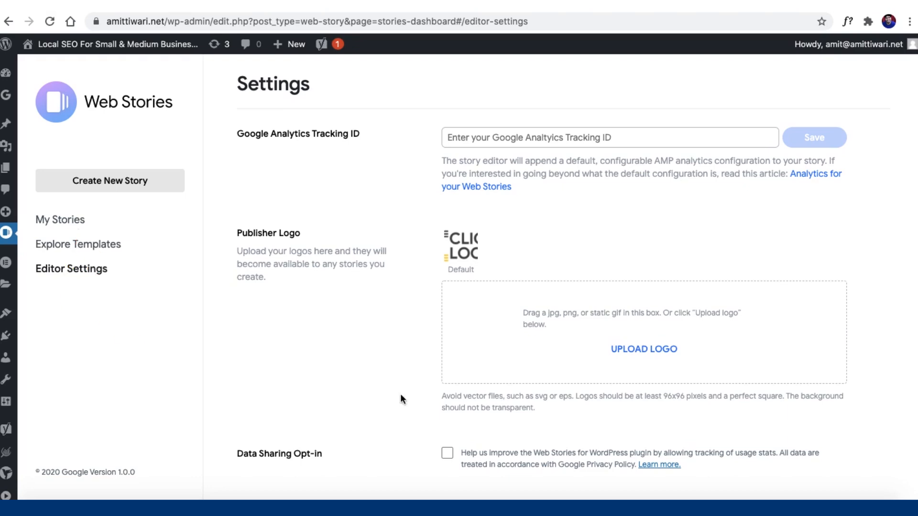
Step: Browse the template gallery and start a new story from the Food & Stuff template
{"action": "left_click", "coordinate": [79, 244]}
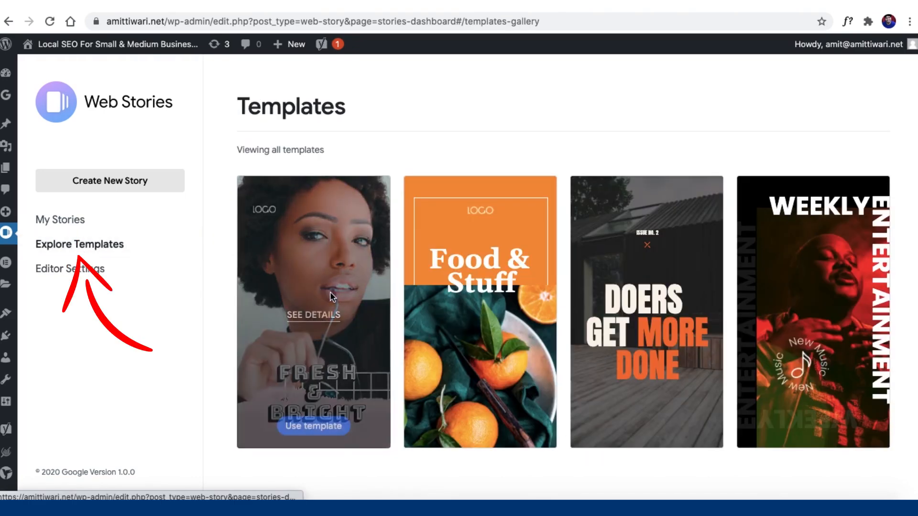
{"action": "scroll", "coordinate": [330, 291], "scroll_direction": "down", "scroll_amount": 1}
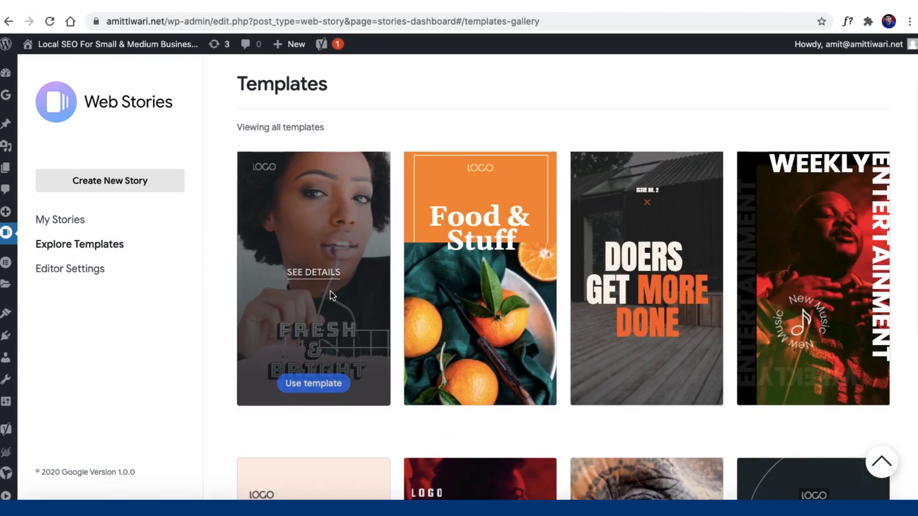
{"action": "scroll", "coordinate": [330, 291], "scroll_direction": "down", "scroll_amount": 6}
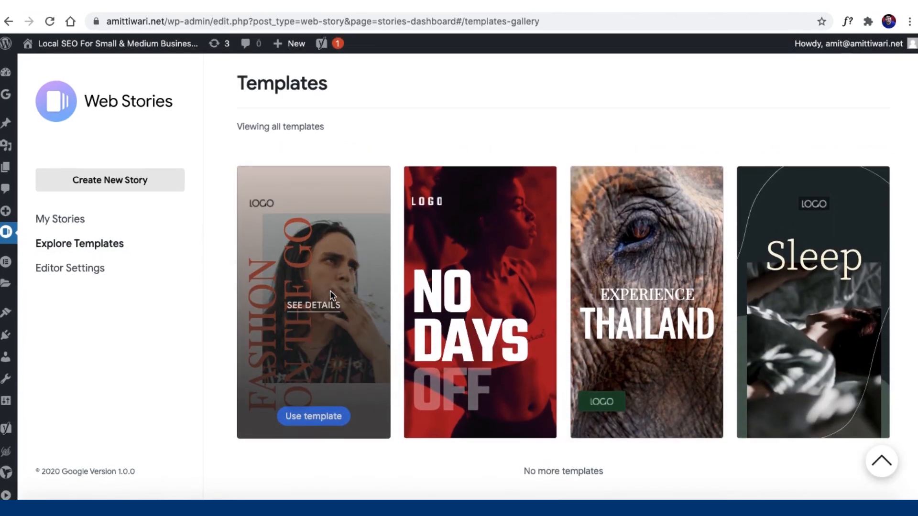
{"action": "mouse_move", "coordinate": [695, 381]}
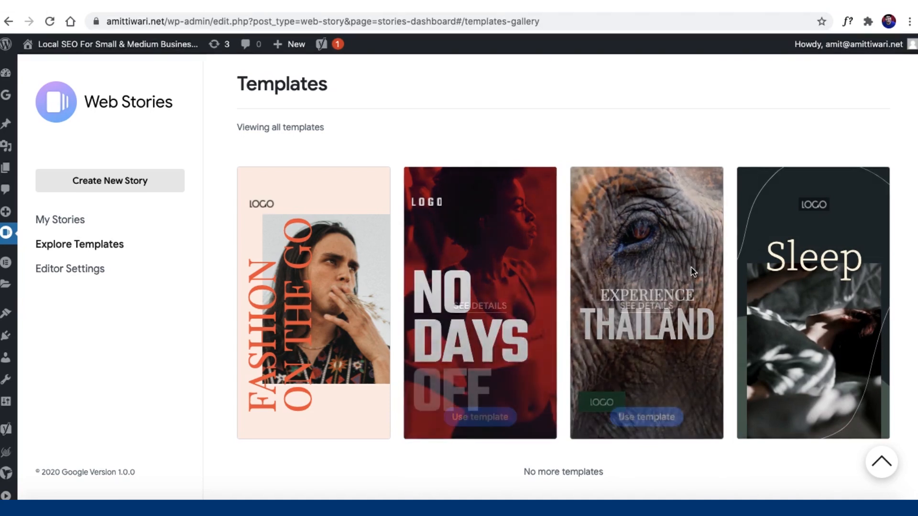
{"action": "scroll", "coordinate": [690, 266], "scroll_direction": "up", "scroll_amount": 5}
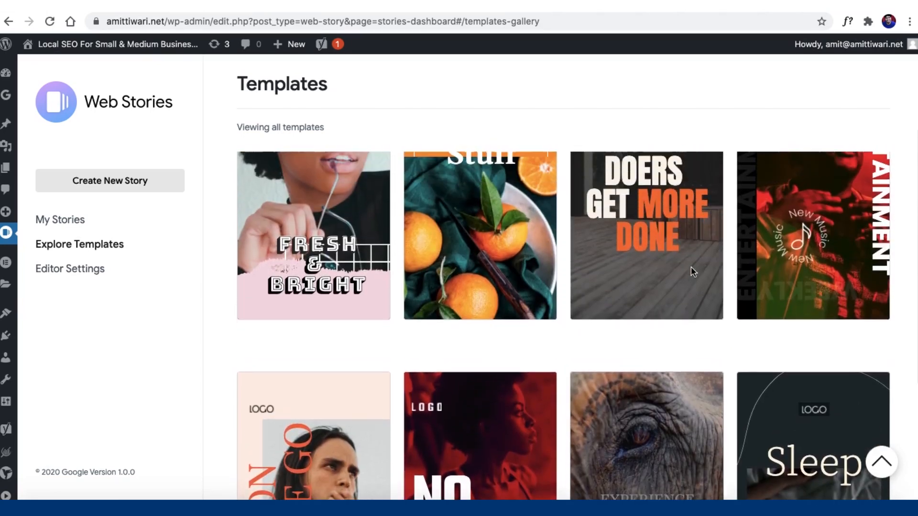
{"action": "scroll", "coordinate": [692, 271], "scroll_direction": "up", "scroll_amount": 2}
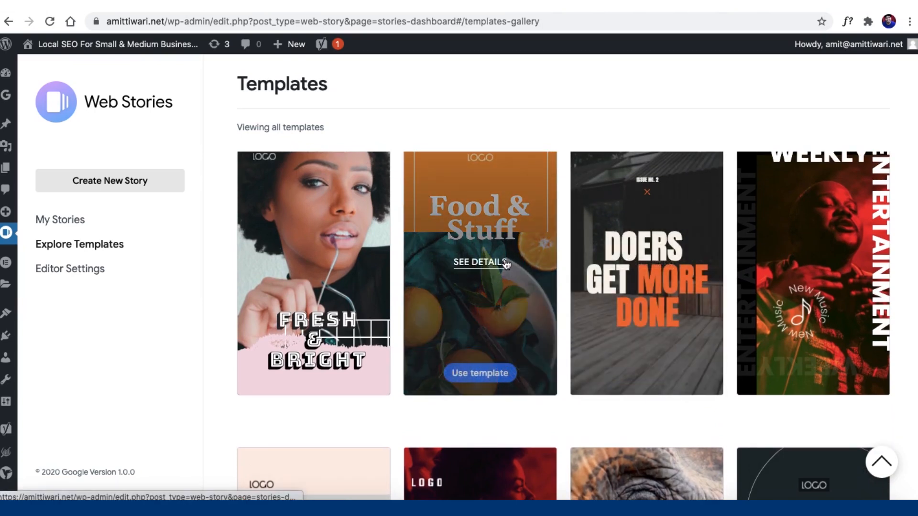
{"action": "left_click", "coordinate": [475, 373]}
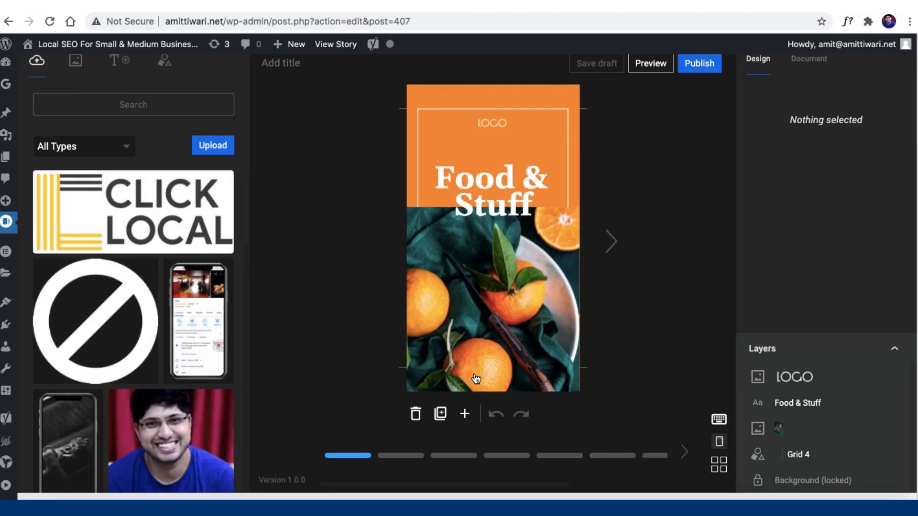
Step: Select the cover page's background to show its FF922E Page colour setting
{"action": "left_click", "coordinate": [427, 98]}
{"action": "left_click", "coordinate": [426, 246]}
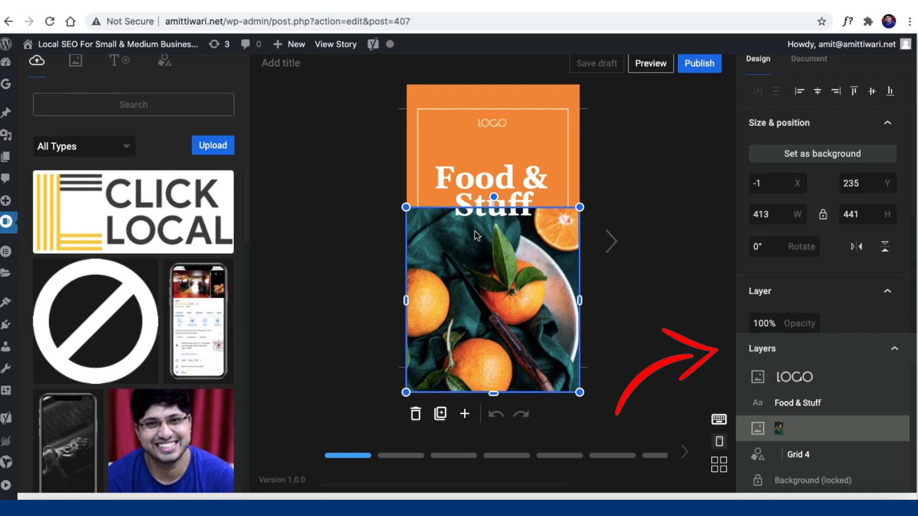
{"action": "left_click", "coordinate": [444, 100]}
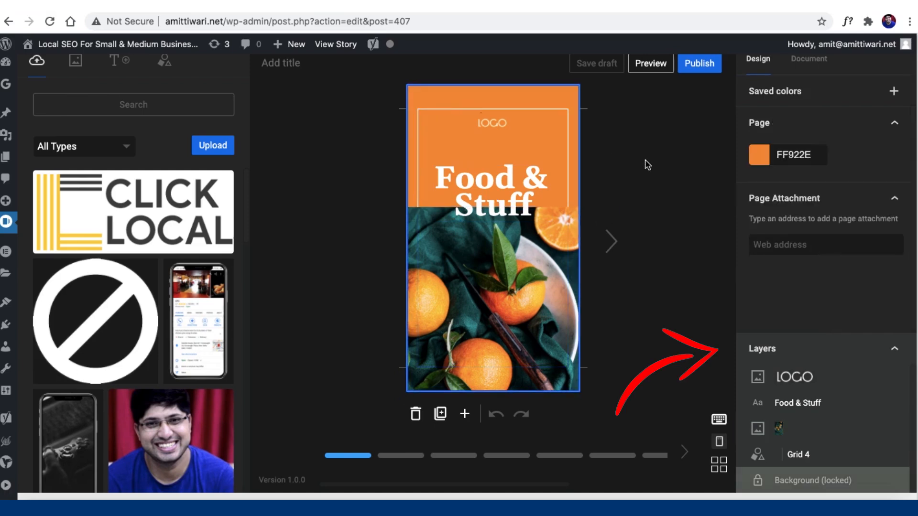
Step: Change the cover page background from orange FF922E to blue
{"action": "left_click", "coordinate": [761, 161]}
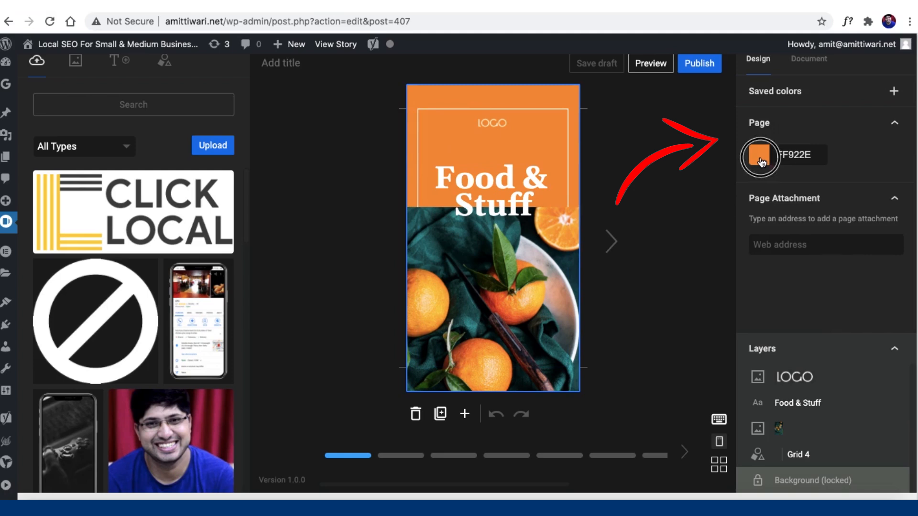
{"action": "left_click", "coordinate": [760, 157]}
{"action": "left_click", "coordinate": [711, 196]}
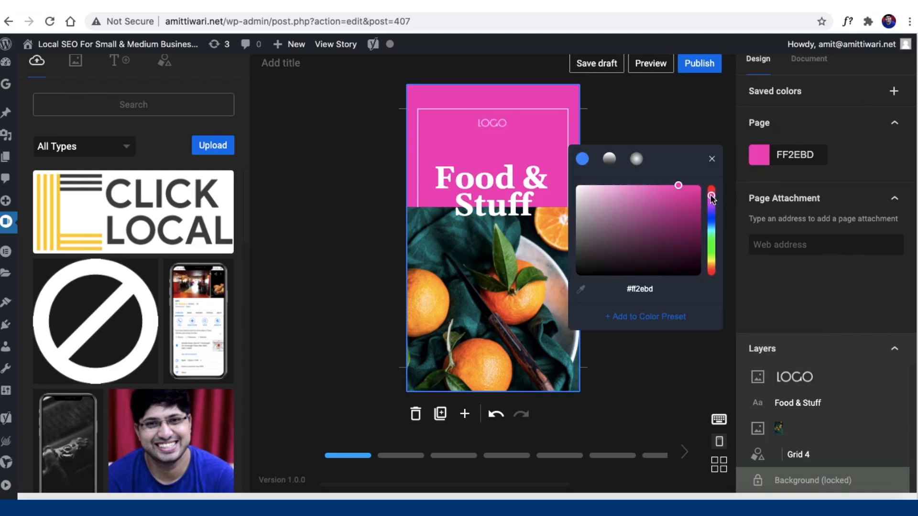
{"action": "left_click_drag", "start_coordinate": [713, 203], "coordinate": [712, 223]}
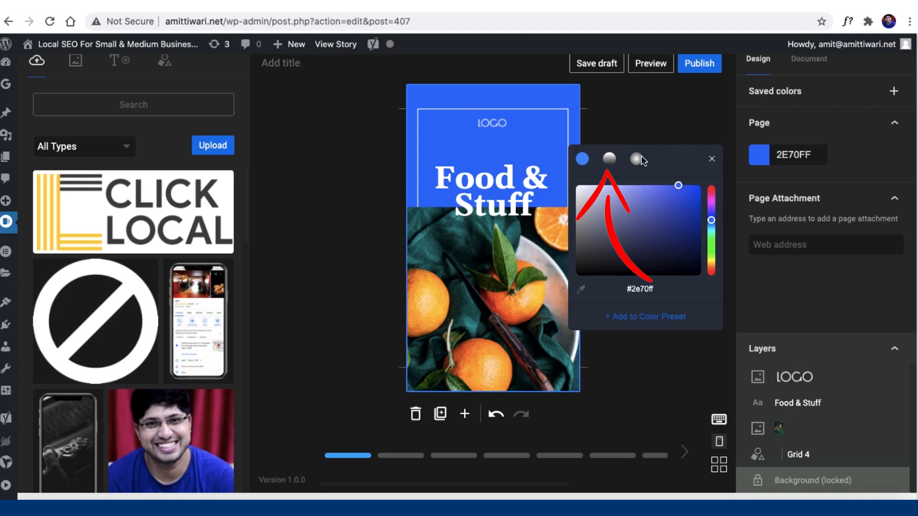
Step: Try a blue-to-purple linear gradient, reverse it, then try a radial gradient
{"action": "left_click", "coordinate": [609, 160]}
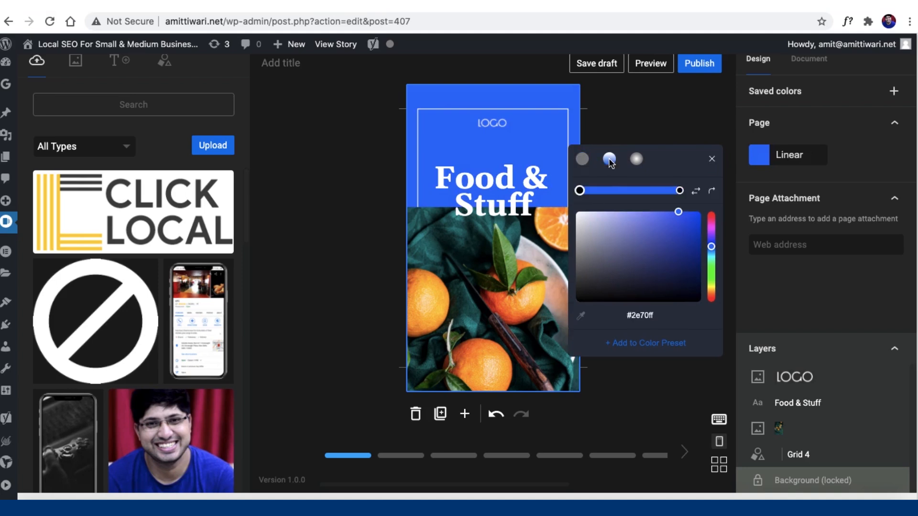
{"action": "left_click", "coordinate": [580, 190]}
{"action": "left_click", "coordinate": [679, 191]}
{"action": "left_click_drag", "start_coordinate": [680, 215], "coordinate": [647, 260]}
{"action": "left_click", "coordinate": [711, 236]}
{"action": "left_click_drag", "start_coordinate": [712, 233], "coordinate": [713, 231]}
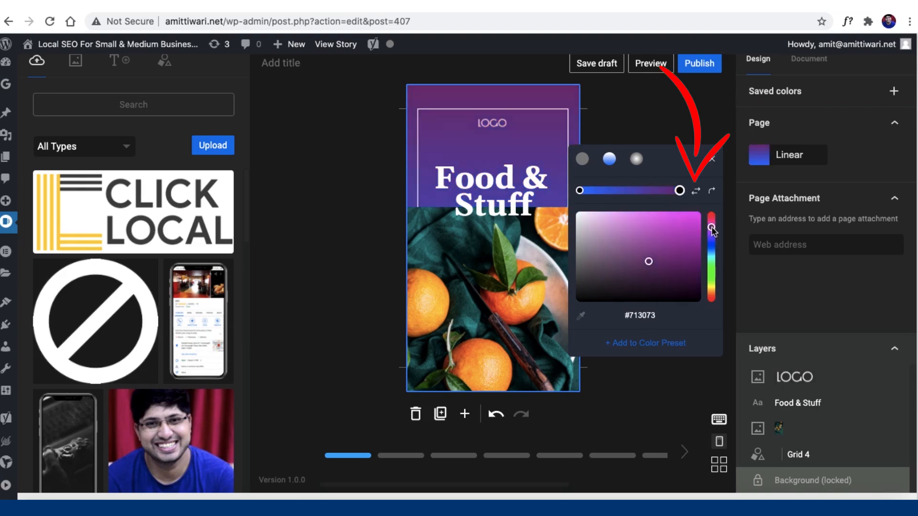
{"action": "left_click", "coordinate": [696, 193]}
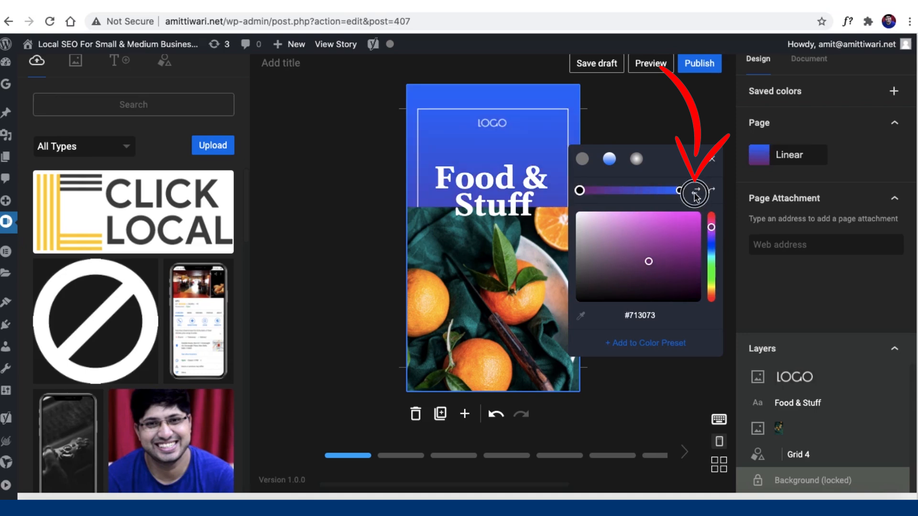
{"action": "left_click", "coordinate": [696, 193]}
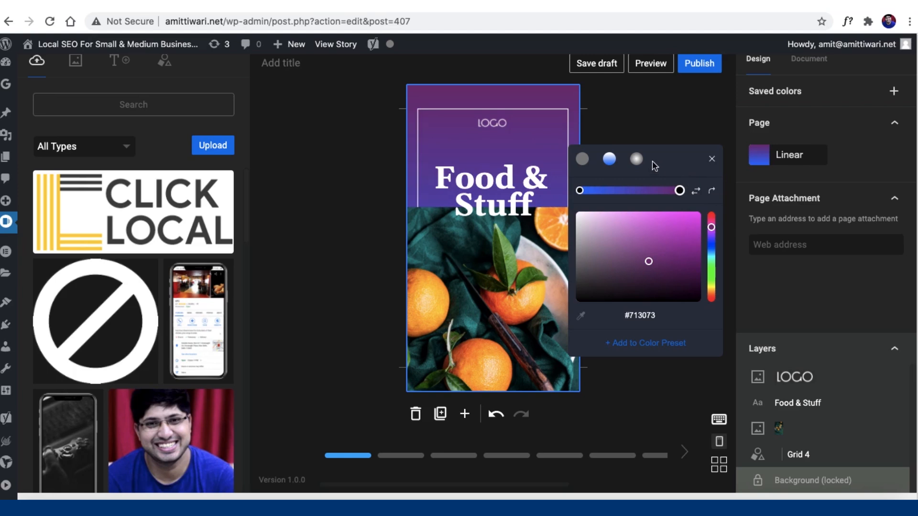
{"action": "left_click", "coordinate": [637, 159]}
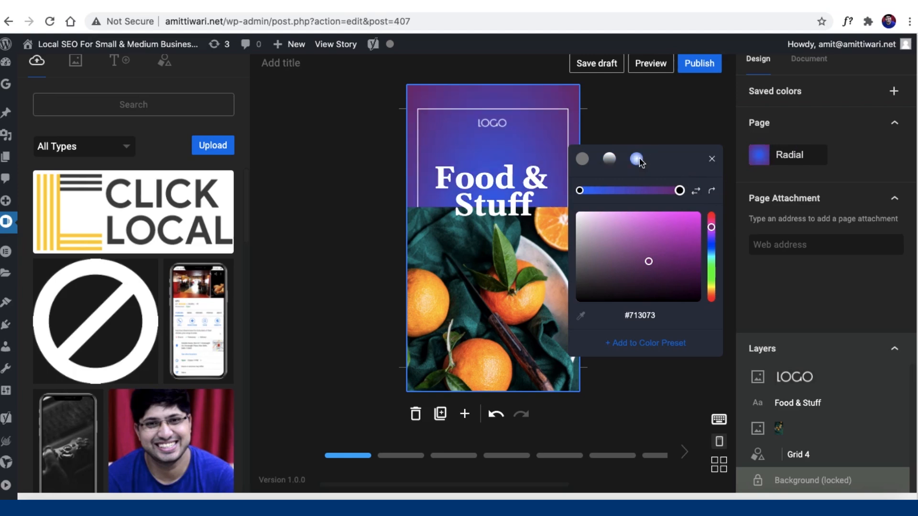
Step: Keep a solid blue background and swap the oranges photo for the enlarged, bottom-aligned KFC listing screenshot
{"action": "left_click", "coordinate": [453, 279]}
{"action": "scroll", "coordinate": [125, 409], "scroll_direction": "down", "scroll_amount": 5}
{"action": "scroll", "coordinate": [127, 407], "scroll_direction": "up", "scroll_amount": 5}
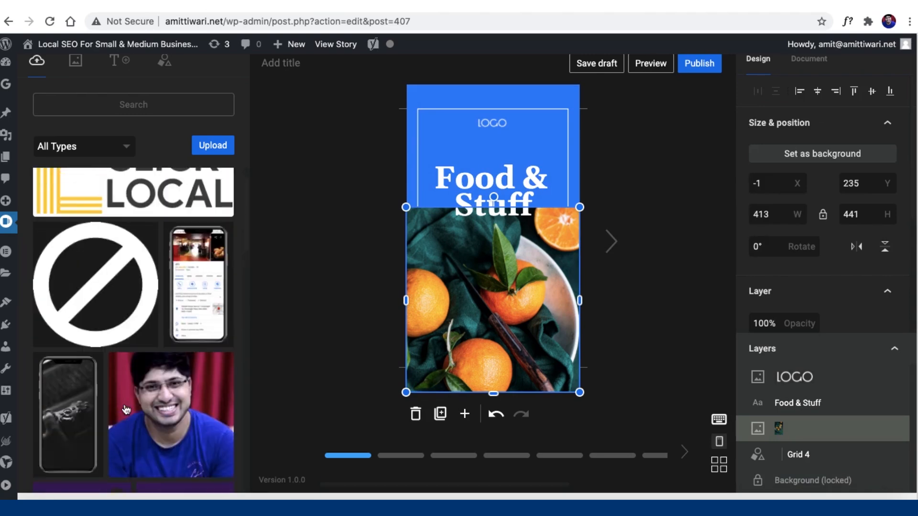
{"action": "scroll", "coordinate": [803, 254], "scroll_direction": "down", "scroll_amount": 5}
{"action": "left_click_drag", "start_coordinate": [191, 329], "coordinate": [419, 289]}
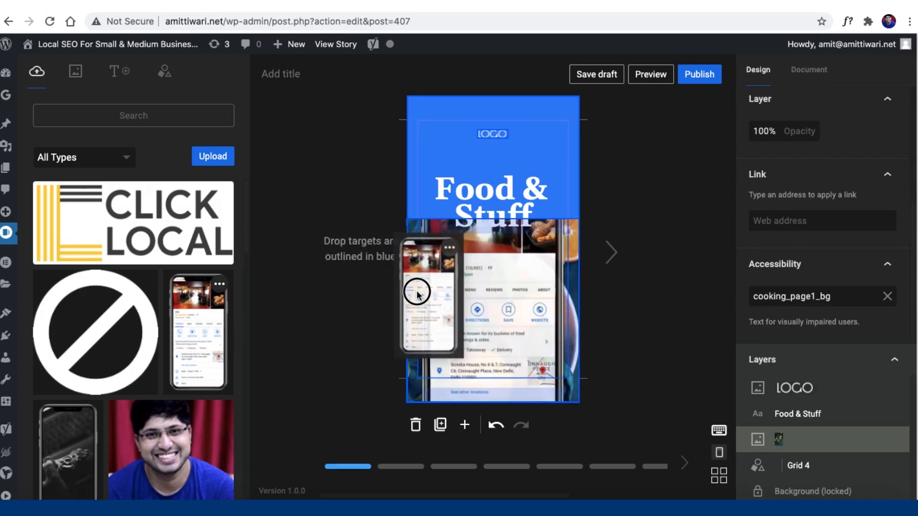
{"action": "left_click_drag", "start_coordinate": [580, 218], "coordinate": [609, 188]}
{"action": "mouse_move", "coordinate": [563, 239]}
{"action": "left_mouse_down"}
{"action": "mouse_move", "coordinate": [550, 251]}
{"action": "mouse_move", "coordinate": [549, 237]}
{"action": "left_mouse_up"}
{"action": "left_click_drag", "start_coordinate": [571, 188], "coordinate": [563, 214]}
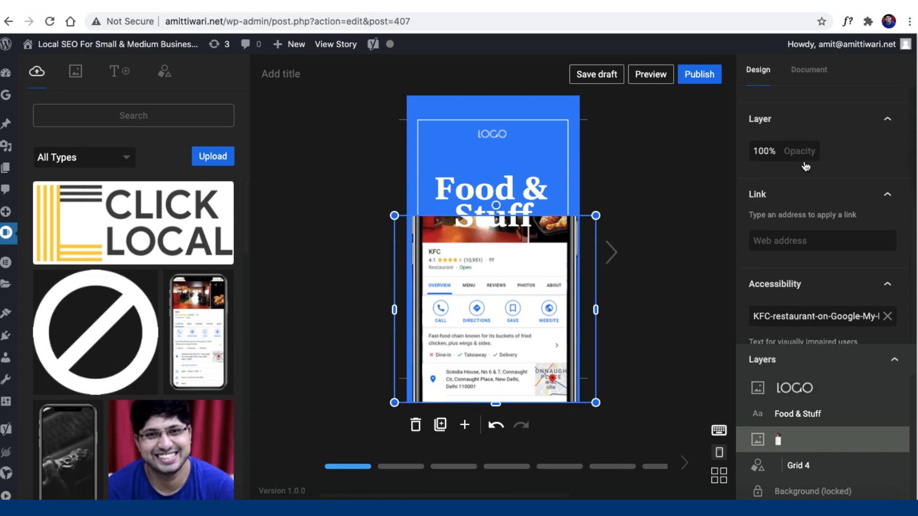
{"action": "left_click", "coordinate": [889, 102]}
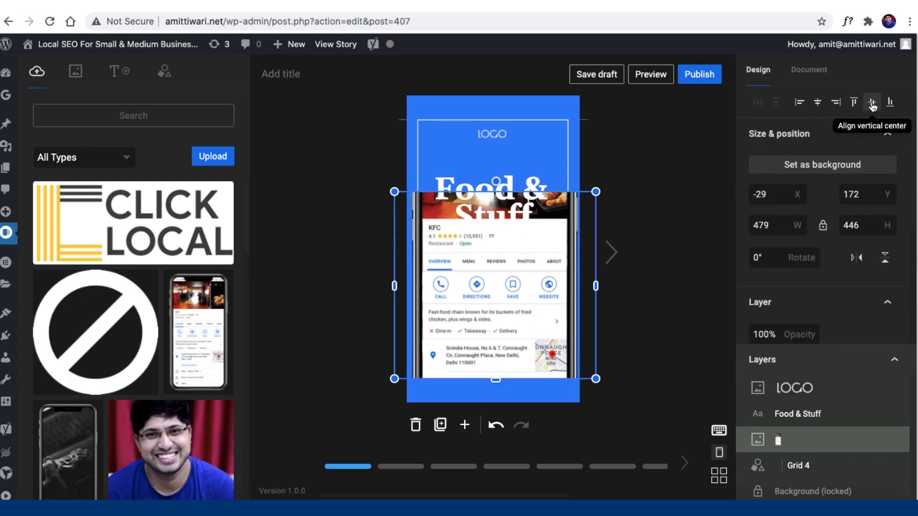
{"action": "left_click_drag", "start_coordinate": [566, 265], "coordinate": [563, 308]}
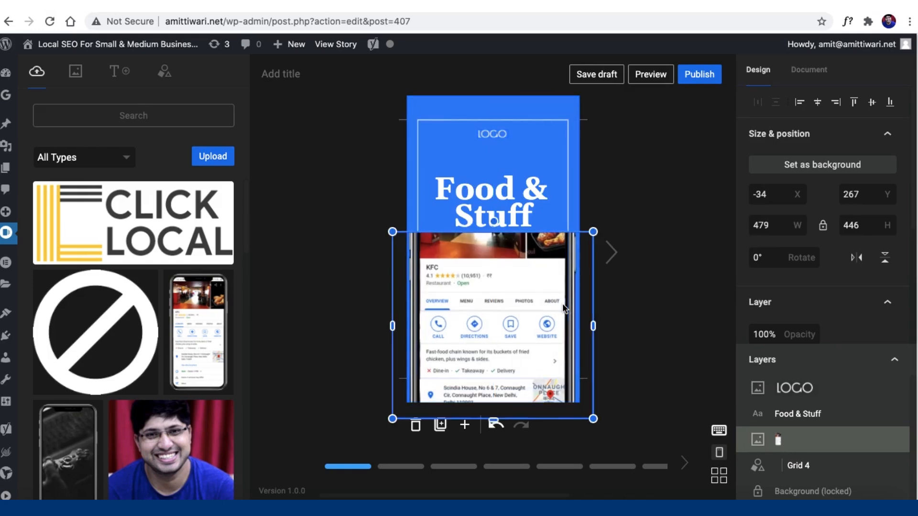
Step: Retitle the cover heading 'Google My Business'
{"action": "left_click", "coordinate": [474, 195]}
{"action": "key", "text": "Up"}
{"action": "key", "text": "Up"}
{"action": "key", "text": "Up"}
{"action": "key", "text": "Up"}
{"action": "key", "text": "Up"}
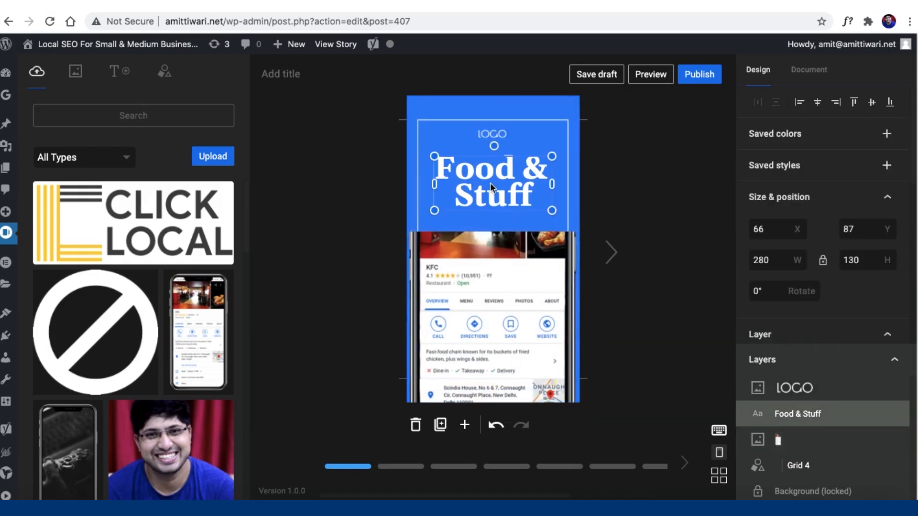
{"action": "key", "text": "Return"}
{"action": "type", "text": "Google My Business"}
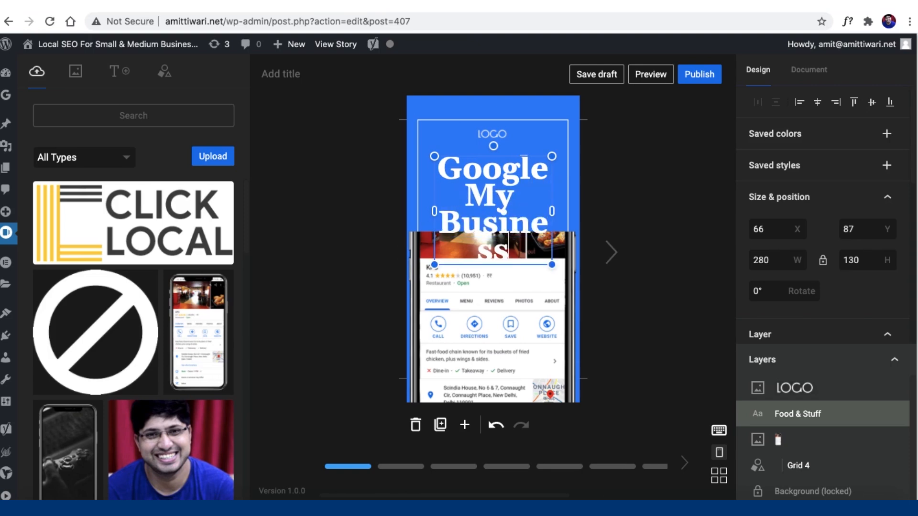
{"action": "key", "text": "shift+Left"}
{"action": "key", "text": "shift+Left"}
{"action": "key", "text": "shift+Left"}
{"action": "key", "text": "shift+Left"}
{"action": "key", "text": "shift+Left"}
{"action": "key", "text": "shift+Left"}
{"action": "key", "text": "shift+Left"}
{"action": "key", "text": "shift+Left"}
{"action": "key", "text": "shift+Left"}
{"action": "key", "text": "shift+Left"}
{"action": "key", "text": "shift+Left"}
{"action": "scroll", "coordinate": [787, 365], "scroll_direction": "down", "scroll_amount": 1}
{"action": "left_click", "coordinate": [889, 328]}
{"action": "scroll", "coordinate": [887, 325], "scroll_direction": "up", "scroll_amount": 1}
{"action": "left_click", "coordinate": [482, 206]}
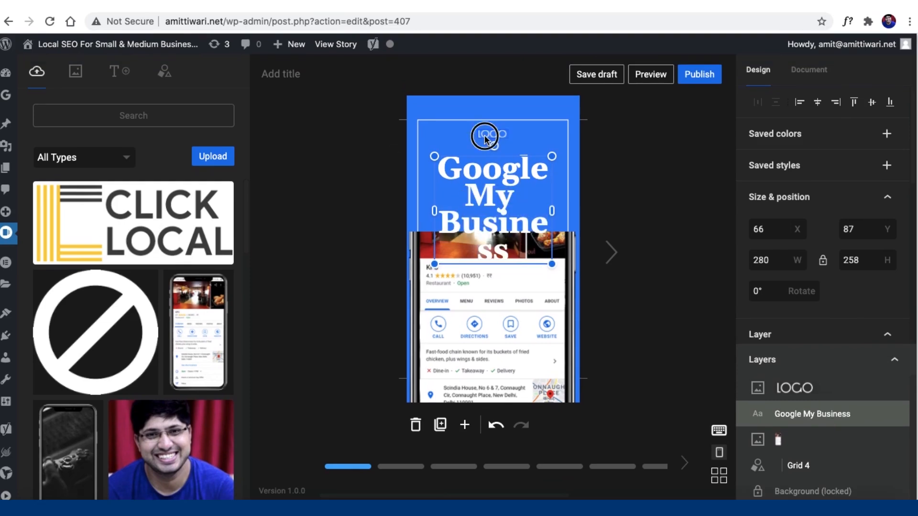
Step: Change the heading font to Roboto Mono
{"action": "left_click", "coordinate": [812, 171]}
{"action": "type", "text": "roboto"}
{"action": "left_click", "coordinate": [813, 300]}
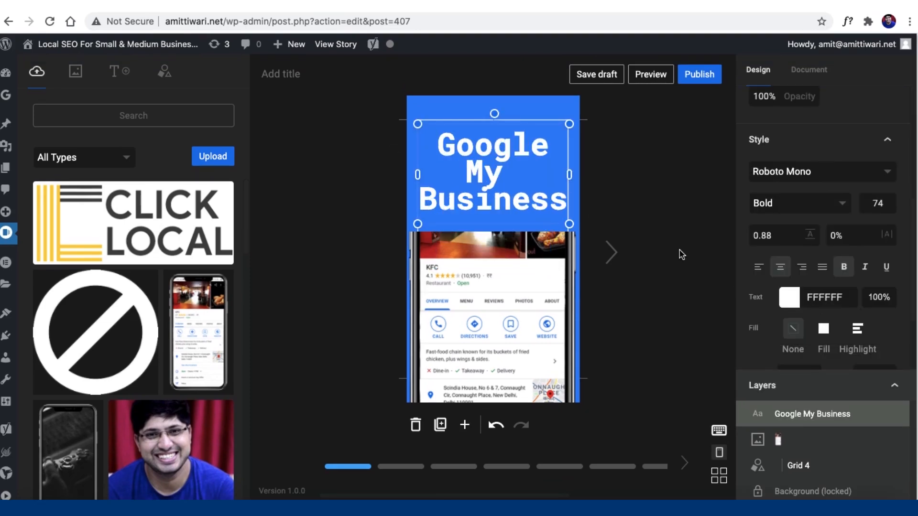
{"action": "left_click", "coordinate": [788, 297]}
{"action": "left_click", "coordinate": [692, 253]}
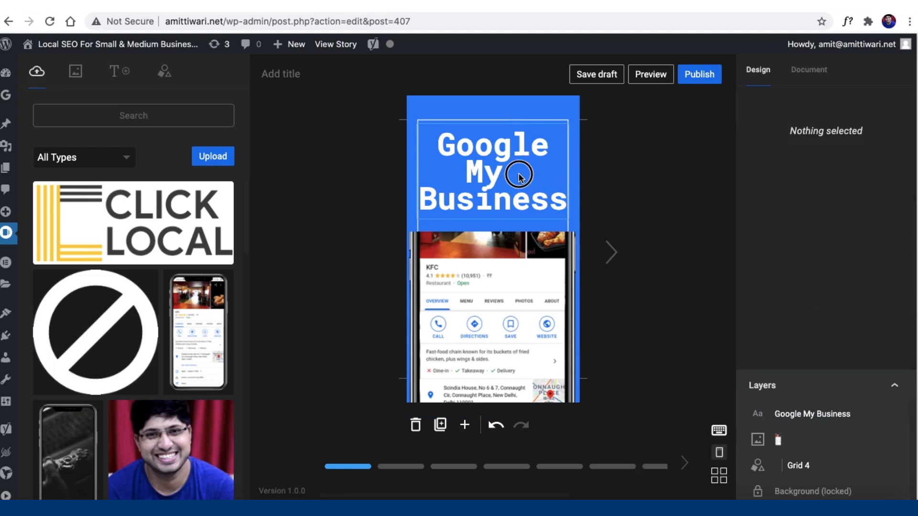
Step: Set the heading's line height to 1
{"action": "left_click", "coordinate": [521, 178]}
{"action": "scroll", "coordinate": [821, 311], "scroll_direction": "down", "scroll_amount": 5}
{"action": "scroll", "coordinate": [820, 311], "scroll_direction": "down", "scroll_amount": 1}
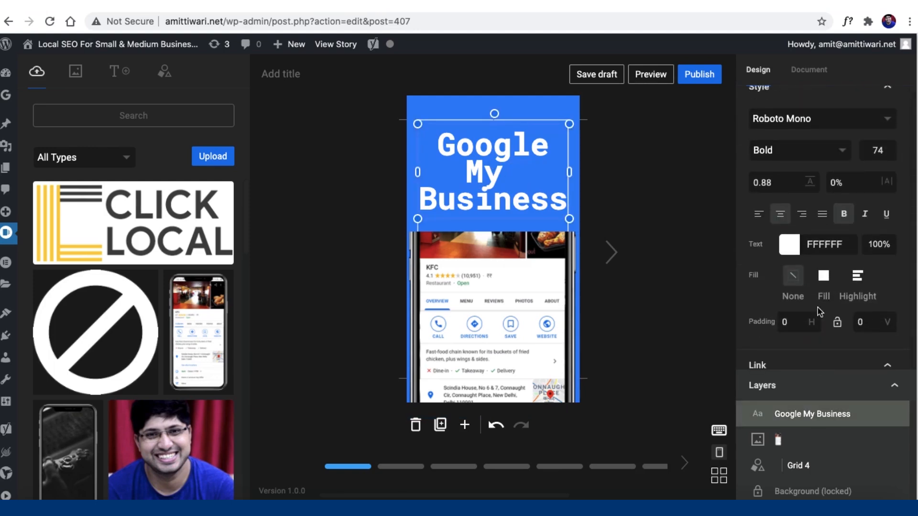
{"action": "left_click", "coordinate": [760, 183]}
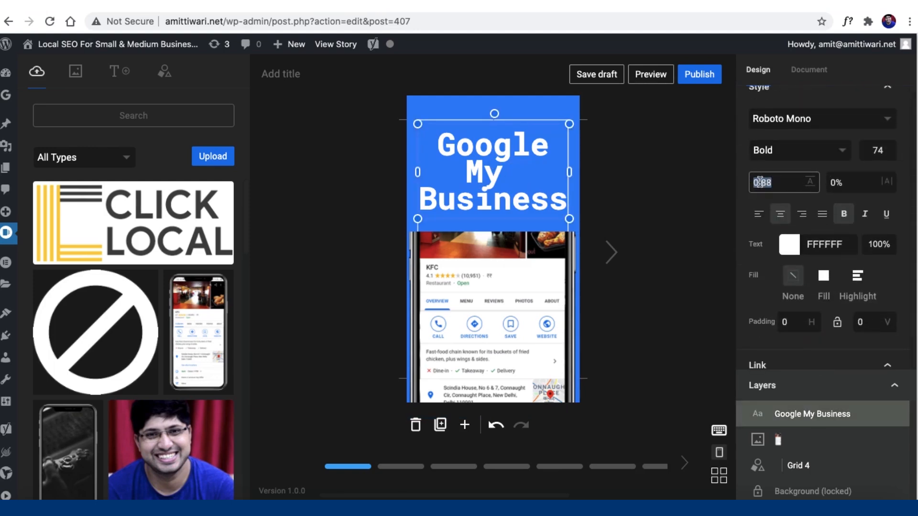
{"action": "type", "text": "1"}
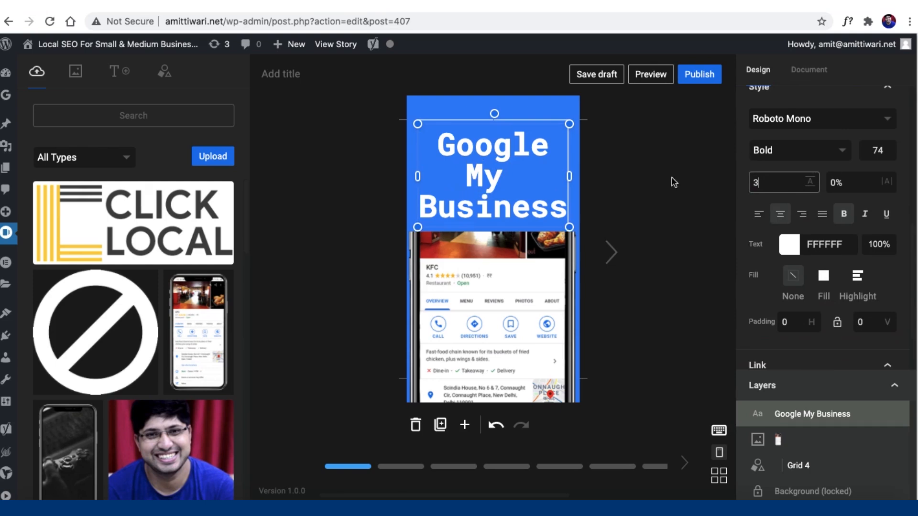
{"action": "left_click", "coordinate": [628, 201]}
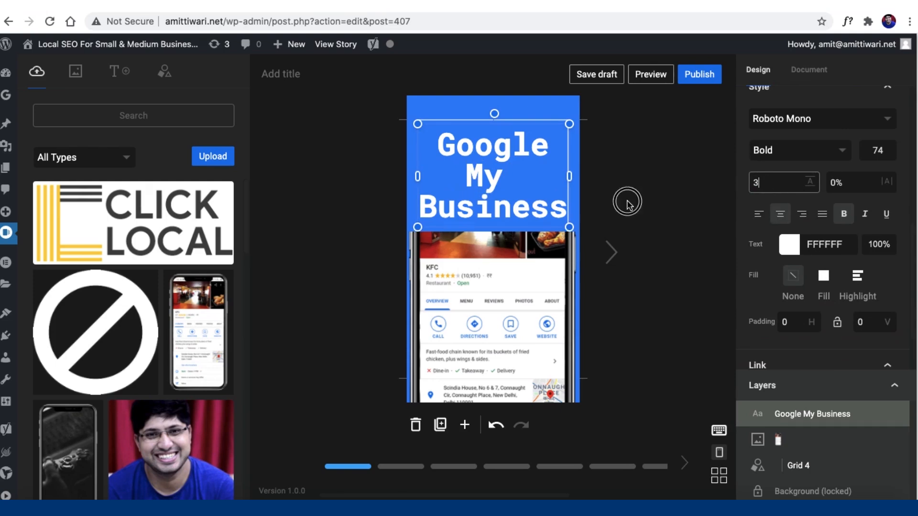
Step: On page two, replace the quote with 'Create Your Listing and Grow Your Business' at font size 66
{"action": "left_click", "coordinate": [401, 467]}
{"action": "left_click", "coordinate": [488, 206]}
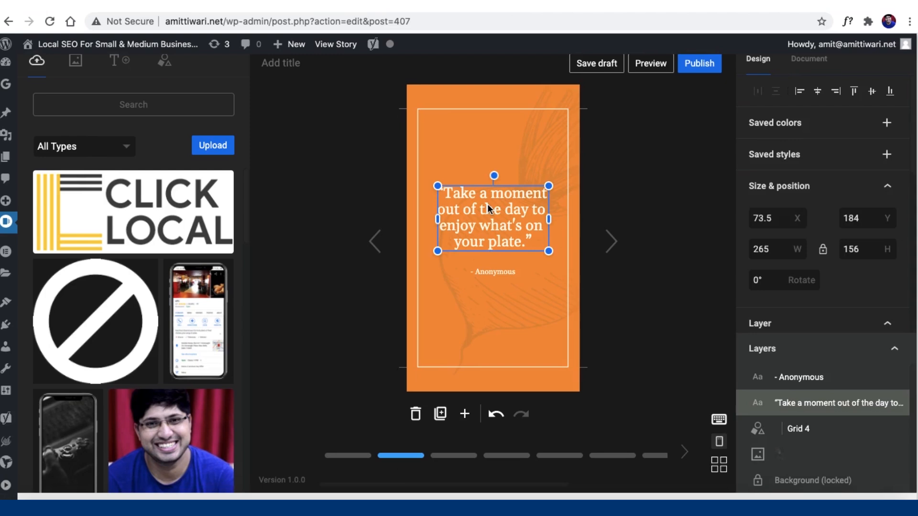
{"action": "double_click", "coordinate": [487, 204]}
{"action": "key", "text": "ctrl+a"}
{"action": "type", "text": "Crea"}
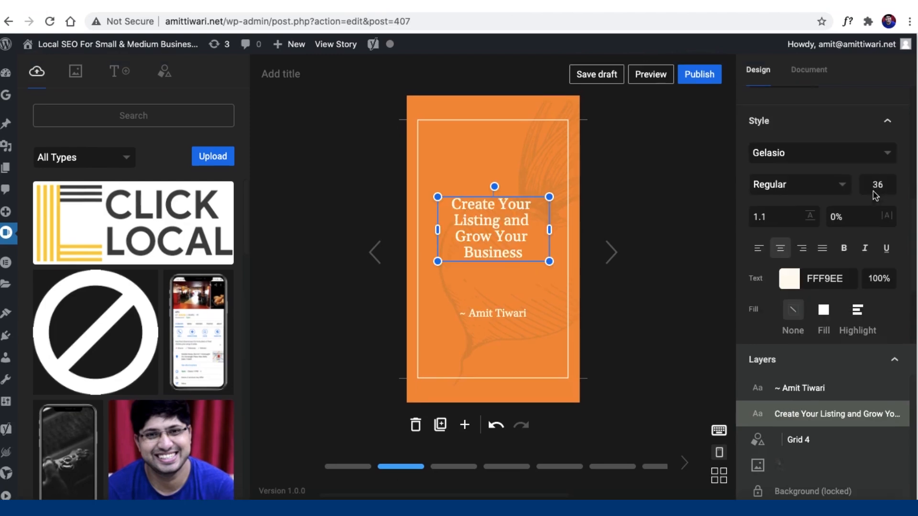
{"action": "double_click", "coordinate": [874, 185]}
{"action": "type", "text": "66"}
{"action": "key", "text": "Return"}
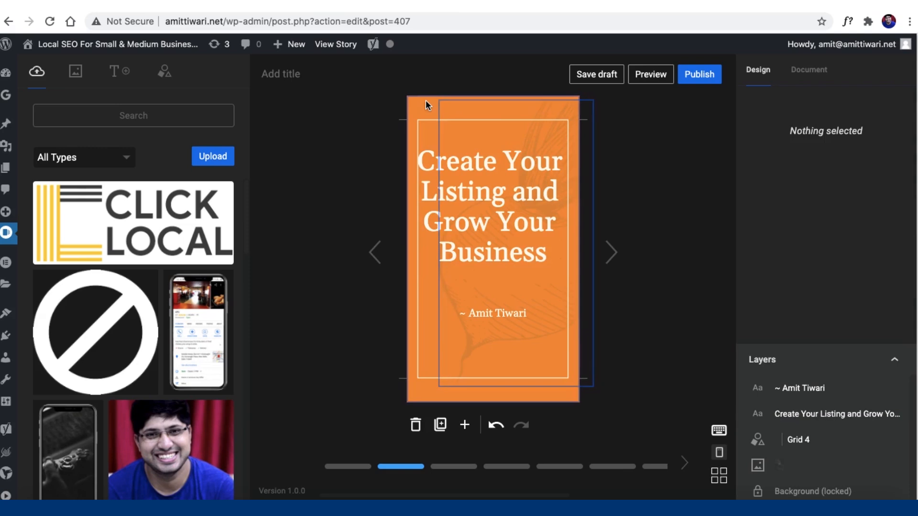
Step: Make the second page's background blue
{"action": "left_click", "coordinate": [425, 100]}
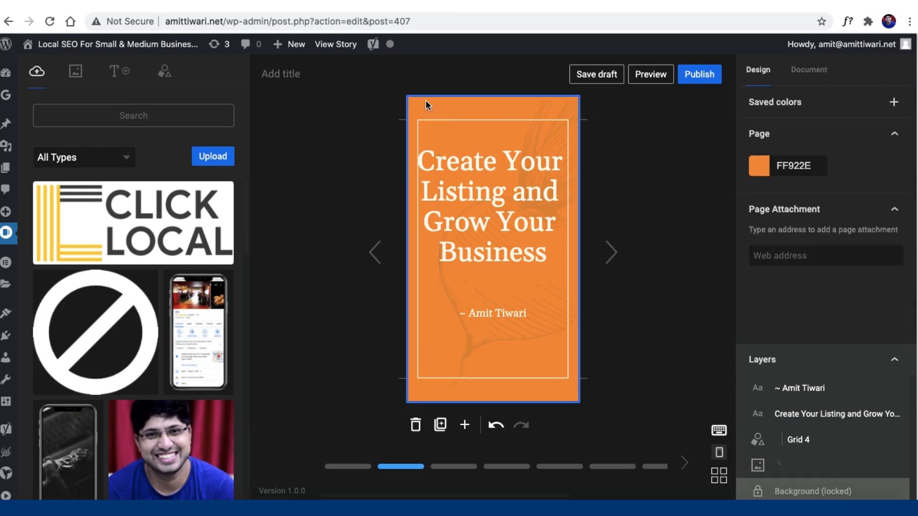
{"action": "left_click", "coordinate": [758, 166]}
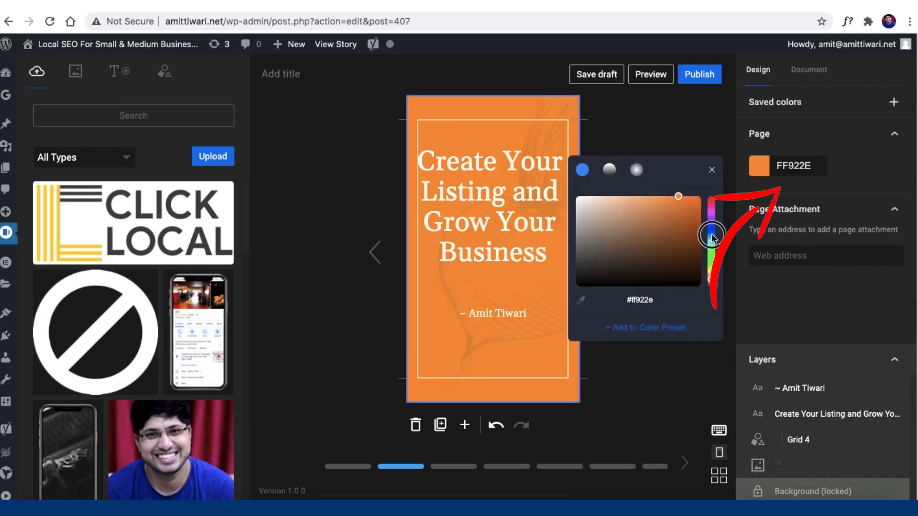
{"action": "left_click", "coordinate": [712, 235]}
{"action": "left_click_drag", "start_coordinate": [690, 215], "coordinate": [682, 203]}
{"action": "left_click", "coordinate": [351, 228]}
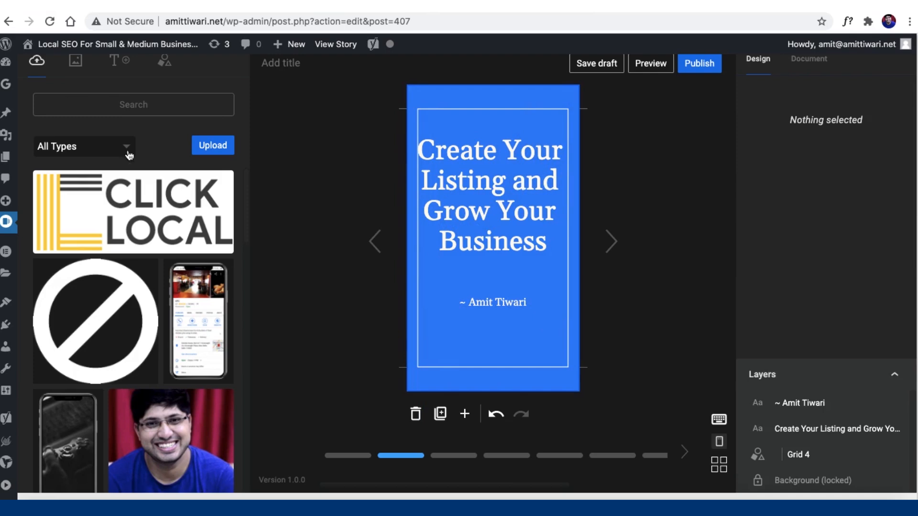
Step: Drop the CLICK LOCAL logo onto page two at 11% opacity, then move to the third page
{"action": "left_click_drag", "start_coordinate": [146, 201], "coordinate": [498, 199]}
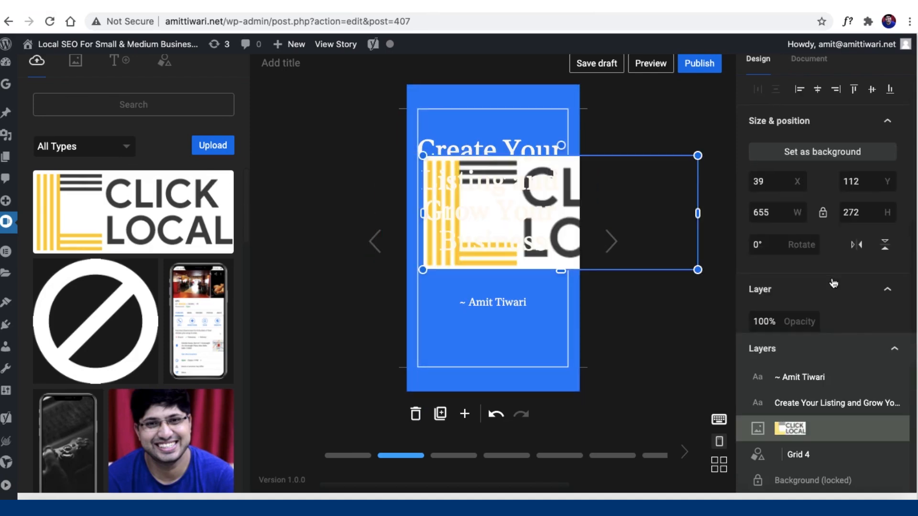
{"action": "scroll", "coordinate": [834, 283], "scroll_direction": "down", "scroll_amount": 2}
{"action": "left_click", "coordinate": [778, 252]}
{"action": "type", "text": "11"}
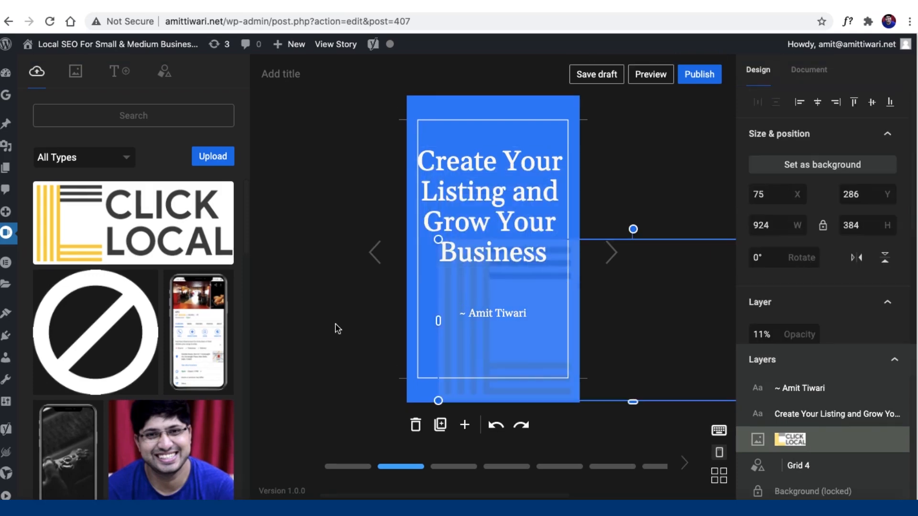
{"action": "left_click", "coordinate": [447, 467]}
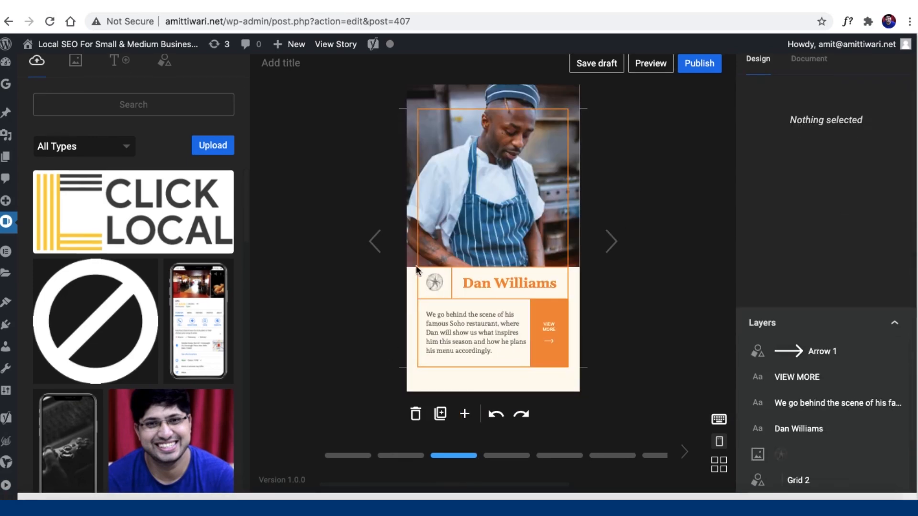
{"action": "left_click", "coordinate": [484, 90]}
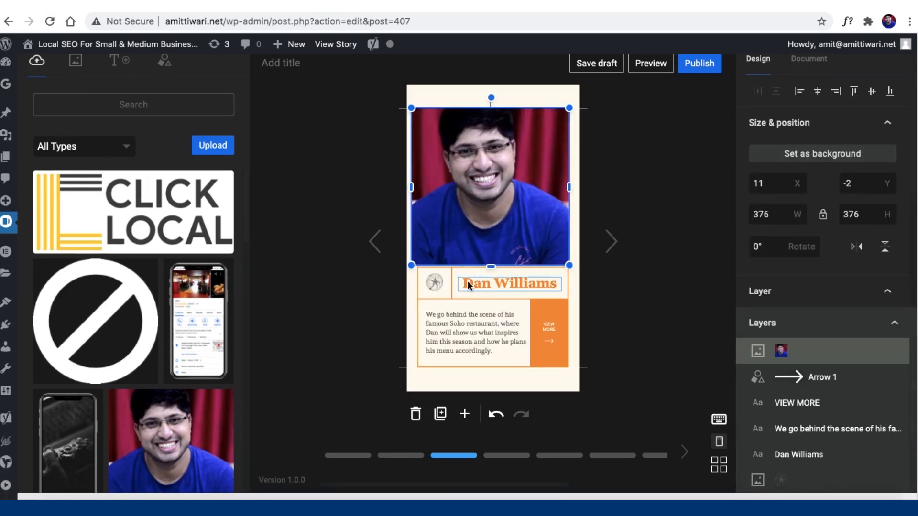
{"action": "double_click", "coordinate": [467, 280]}
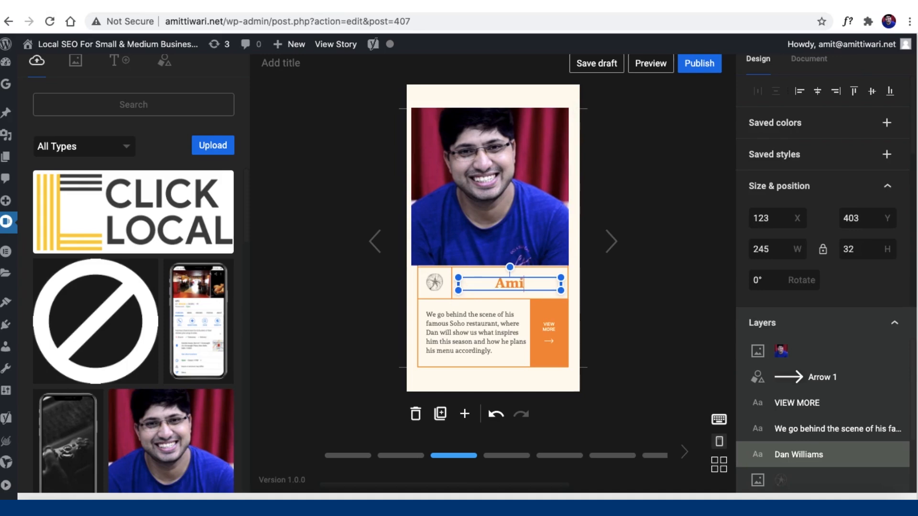
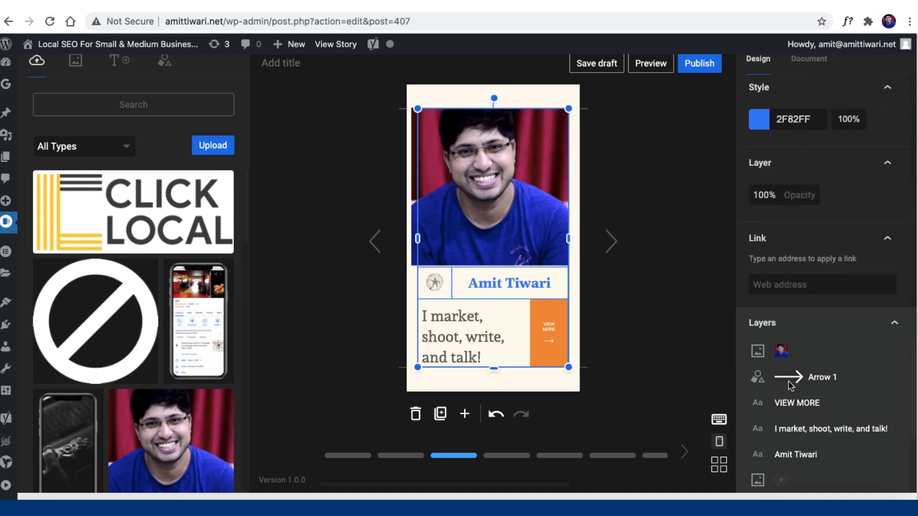
{"action": "scroll", "coordinate": [793, 402], "scroll_direction": "down", "scroll_amount": 3}
{"action": "scroll", "coordinate": [793, 403], "scroll_direction": "up", "scroll_amount": 3}
{"action": "scroll", "coordinate": [793, 402], "scroll_direction": "down", "scroll_amount": 2}
{"action": "scroll", "coordinate": [793, 402], "scroll_direction": "up", "scroll_amount": 2}
Step: Recolour the VIEW MORE box to blue 2F82FF and preview the story
{"action": "left_click", "coordinate": [787, 382]}
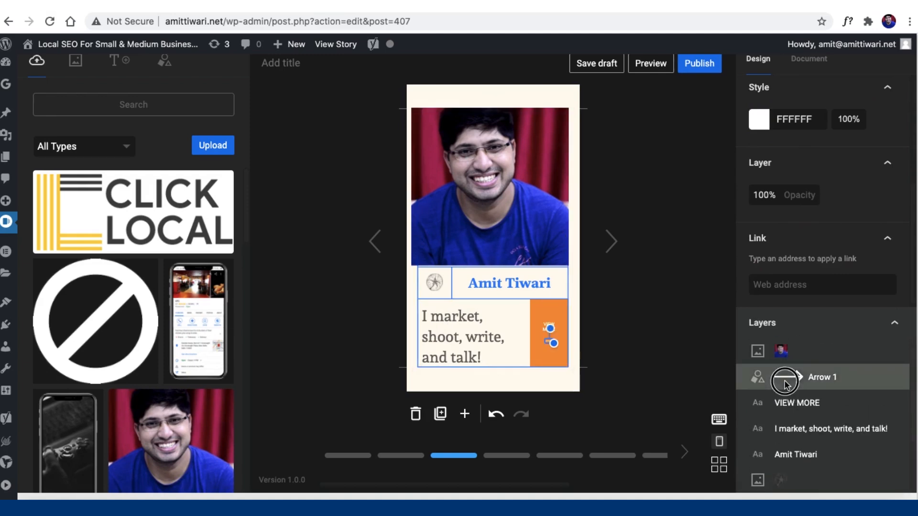
{"action": "left_click", "coordinate": [791, 409]}
{"action": "left_click", "coordinate": [497, 415]}
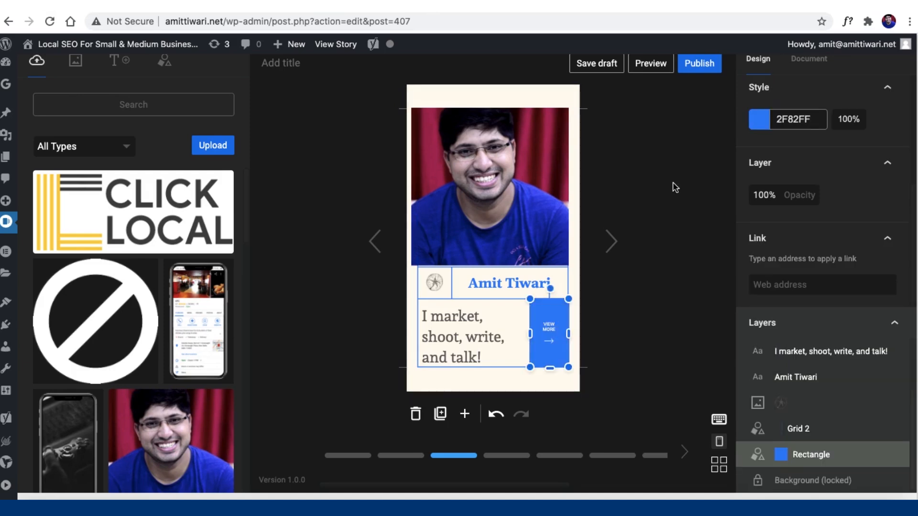
{"action": "scroll", "coordinate": [675, 188], "scroll_direction": "up", "scroll_amount": 1}
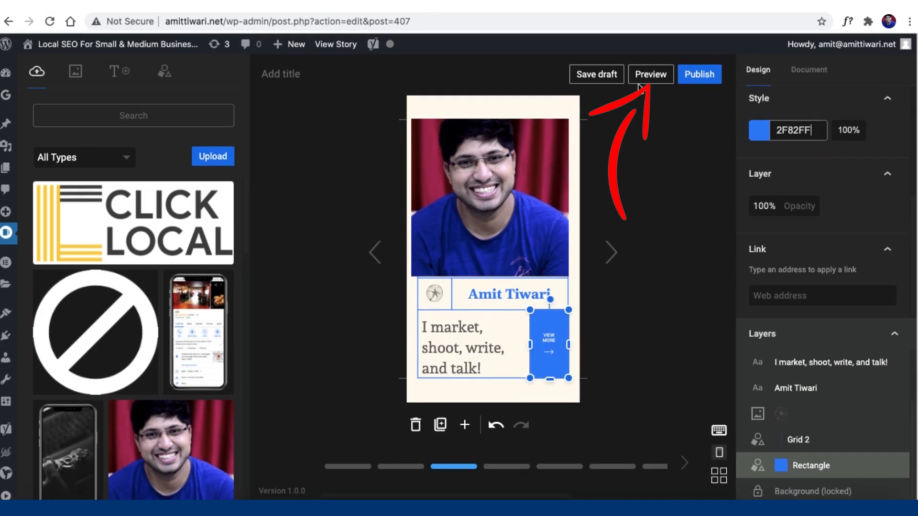
{"action": "left_click", "coordinate": [648, 75]}
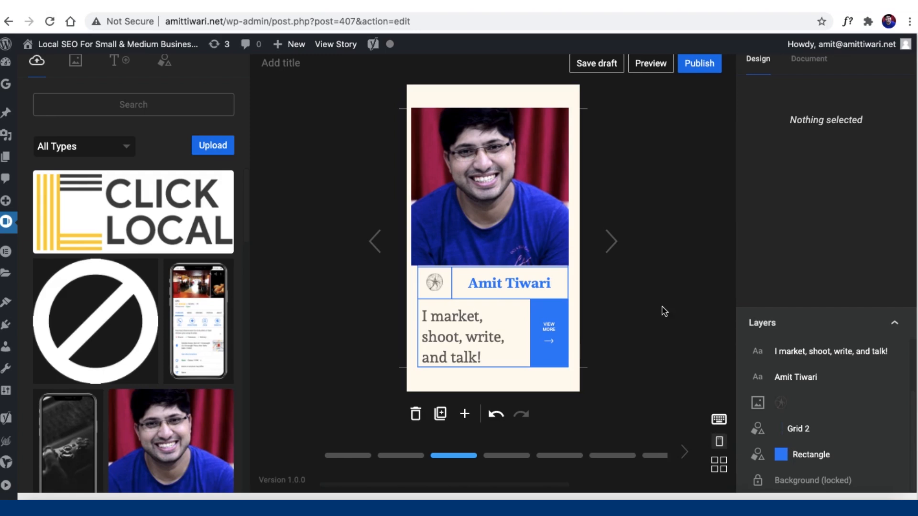
{"action": "scroll", "coordinate": [664, 311], "scroll_direction": "up", "scroll_amount": 1}
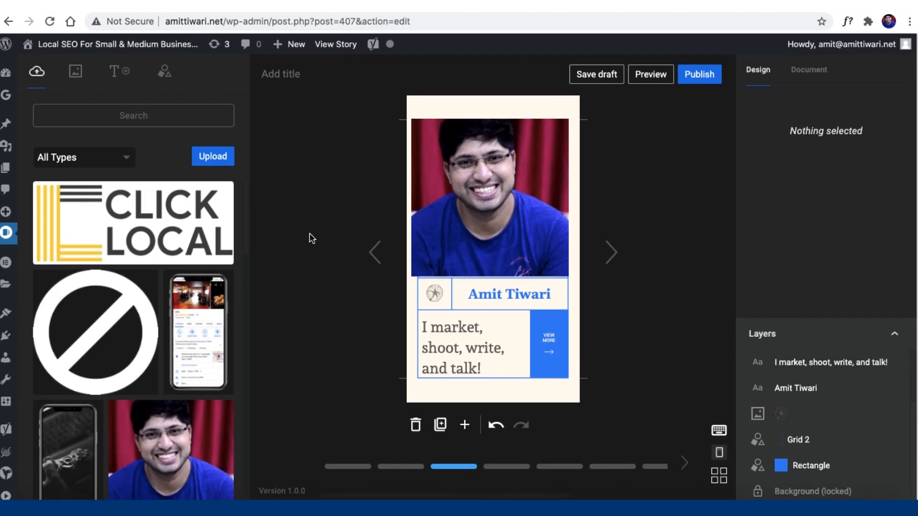
Step: Open the stock Media library and switch it from videos to images
{"action": "left_click", "coordinate": [75, 72]}
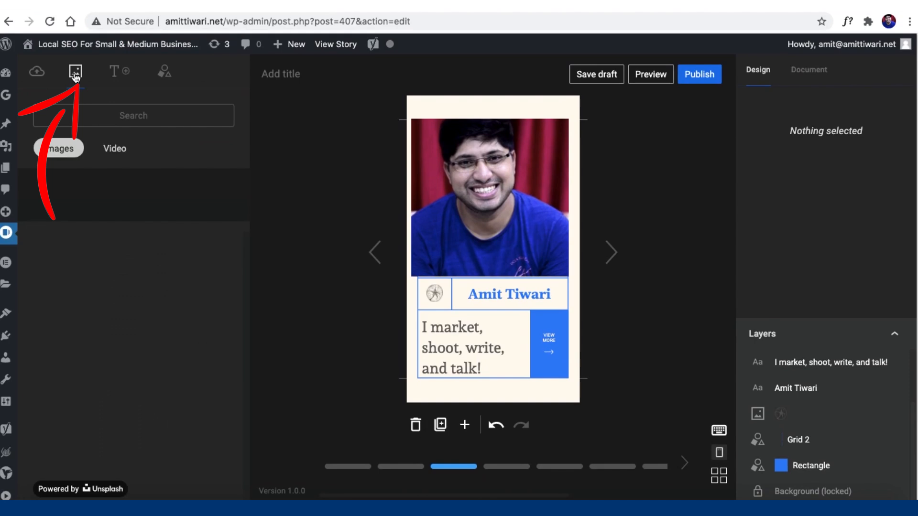
{"action": "left_click", "coordinate": [119, 150]}
{"action": "left_click", "coordinate": [67, 150]}
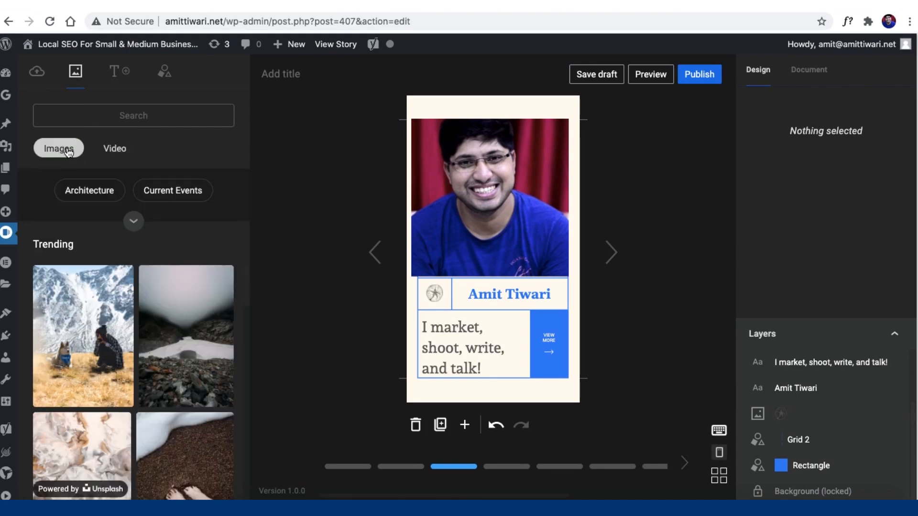
{"action": "scroll", "coordinate": [91, 351], "scroll_direction": "down", "scroll_amount": 5}
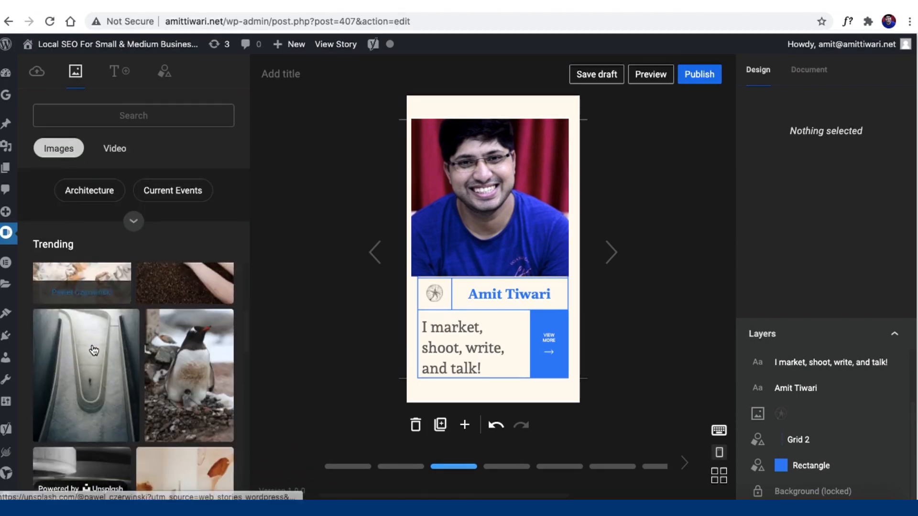
{"action": "scroll", "coordinate": [94, 351], "scroll_direction": "down", "scroll_amount": 10}
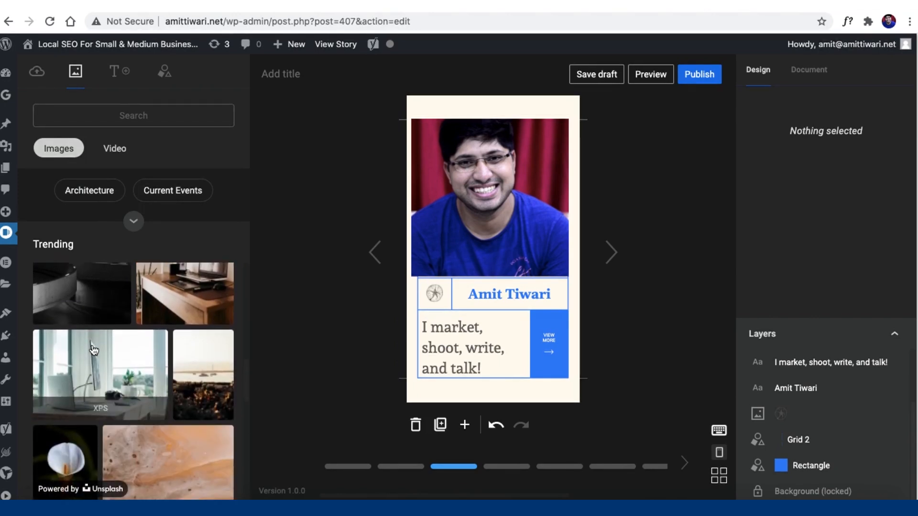
{"action": "scroll", "coordinate": [94, 350], "scroll_direction": "down", "scroll_amount": 10}
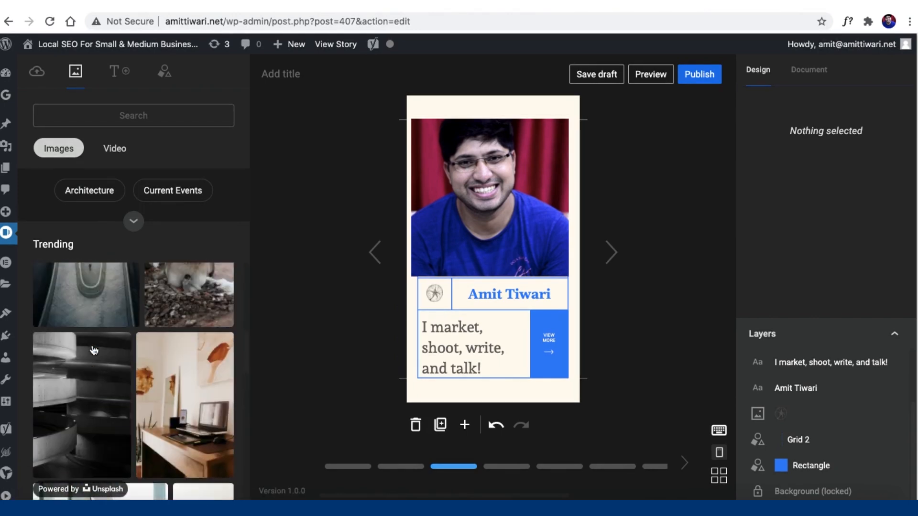
Step: Search stock images for 'india' and stretch the peacock photo over the whole next page
{"action": "left_click", "coordinate": [118, 110]}
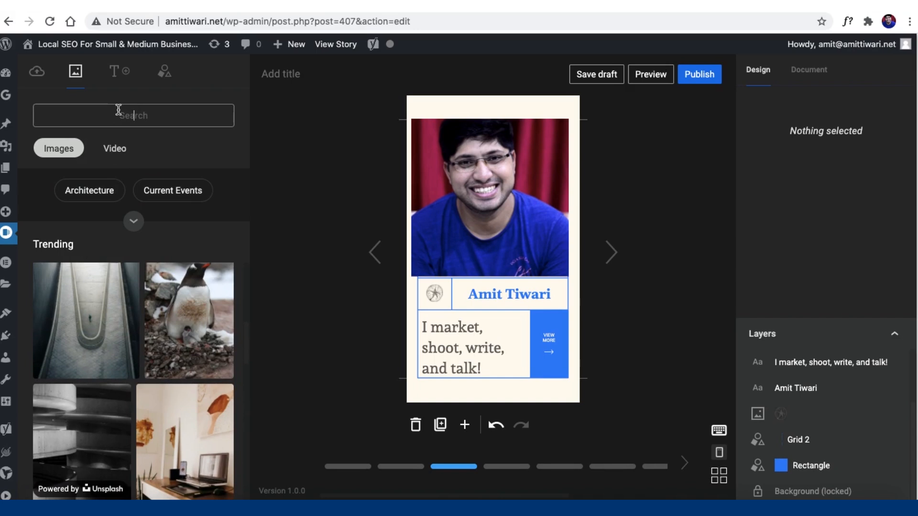
{"action": "type", "text": "india"}
{"action": "left_click_drag", "start_coordinate": [189, 406], "coordinate": [651, 47]}
{"action": "left_click_drag", "start_coordinate": [600, 128], "coordinate": [564, 238]}
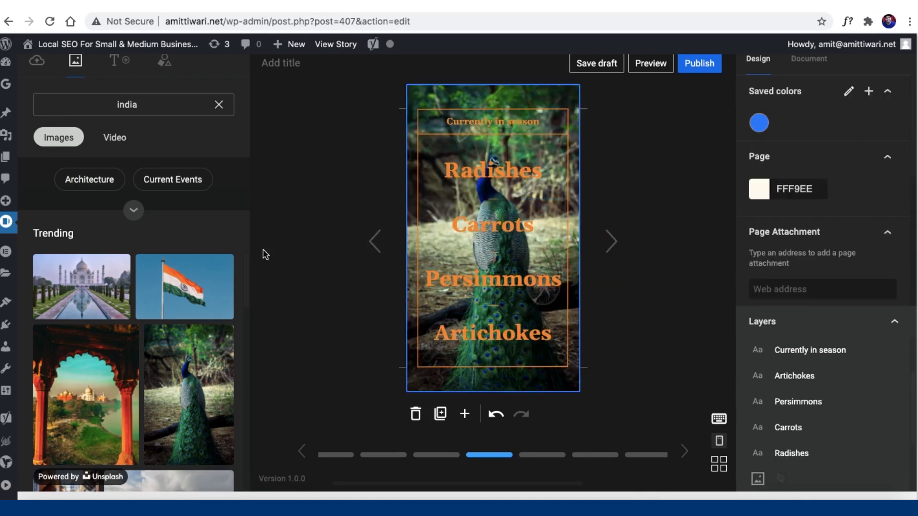
Step: Delete the 'Currently in season' text and rotate the label to -25 degrees
{"action": "left_click", "coordinate": [491, 120]}
{"action": "key", "text": "Delete"}
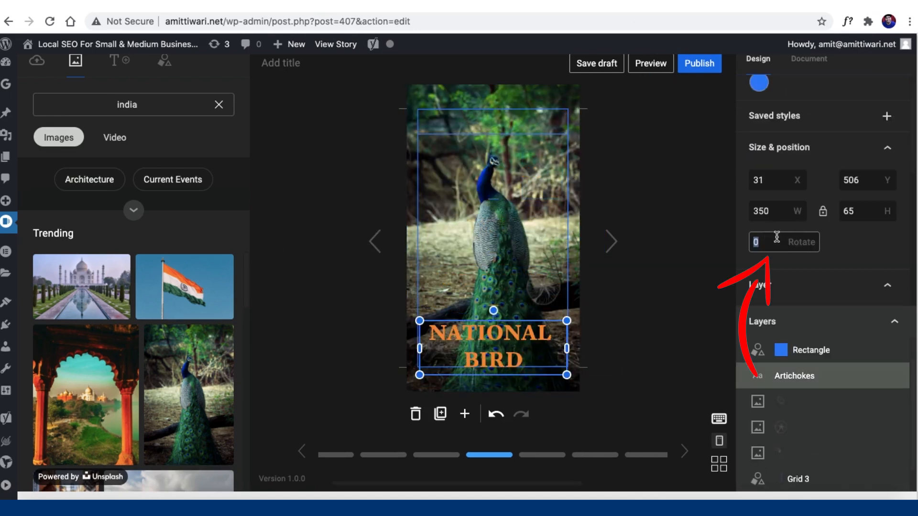
{"action": "type", "text": "25-25"}
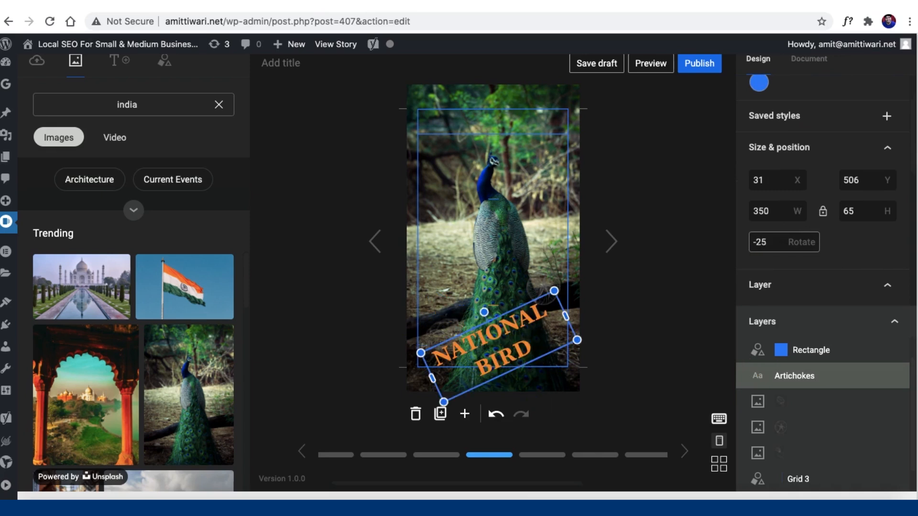
{"action": "scroll", "coordinate": [763, 257], "scroll_direction": "down", "scroll_amount": 3}
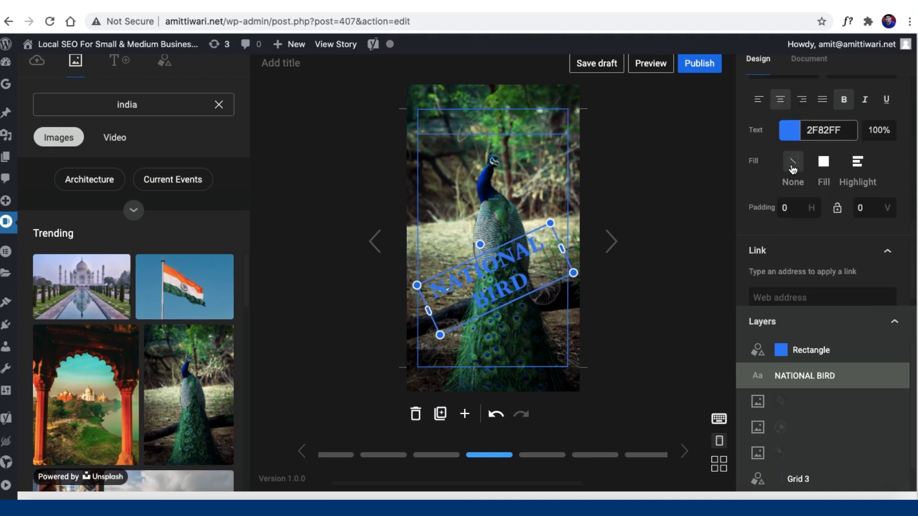
Step: Give the NATIONAL BIRD text a highlight background with horizontal and vertical padding 10
{"action": "left_click", "coordinate": [823, 161]}
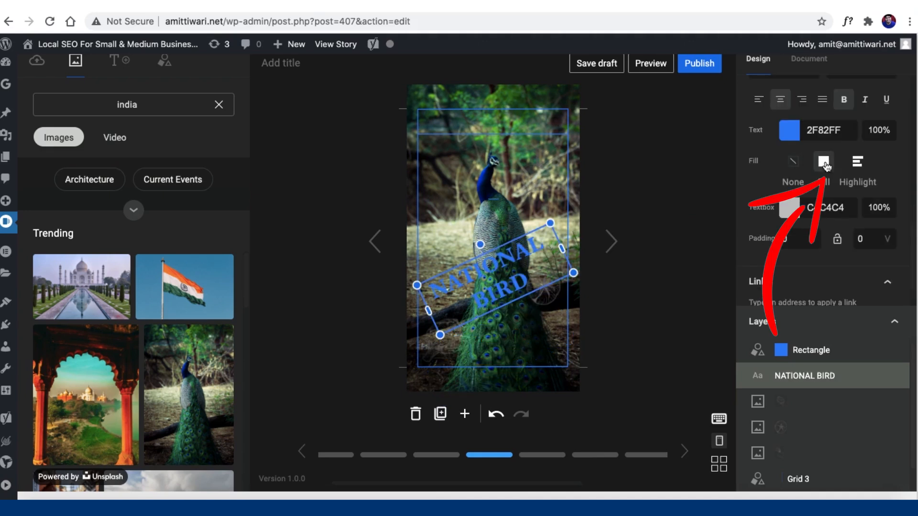
{"action": "left_click", "coordinate": [677, 226]}
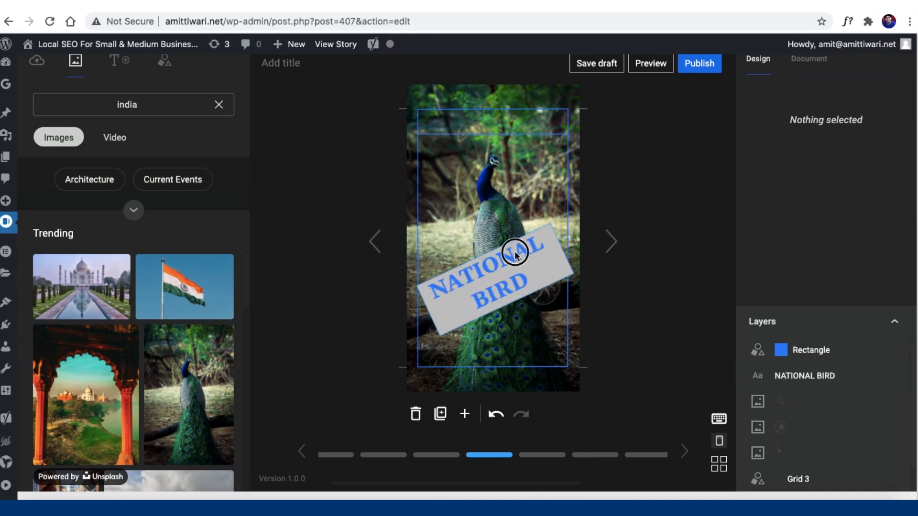
{"action": "left_click", "coordinate": [530, 250]}
{"action": "scroll", "coordinate": [749, 244], "scroll_direction": "down", "scroll_amount": 8}
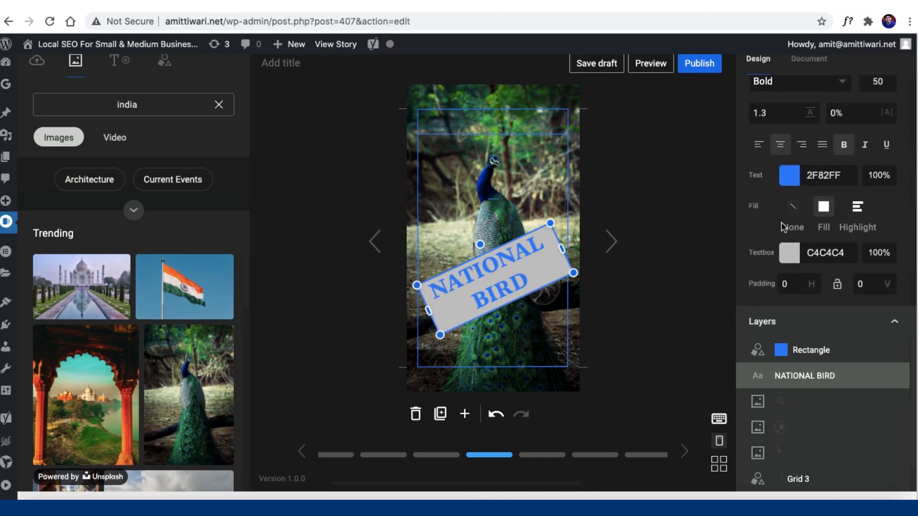
{"action": "left_click", "coordinate": [788, 212]}
{"action": "left_click", "coordinate": [857, 210]}
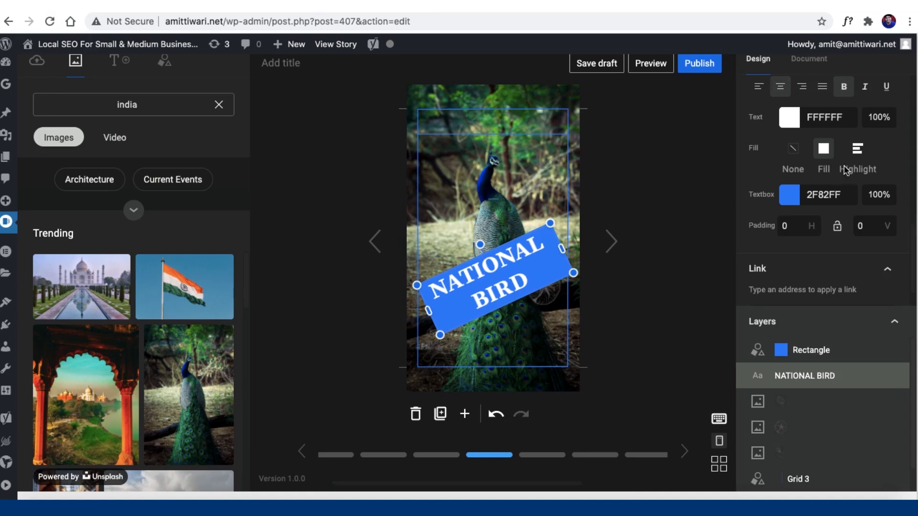
{"action": "left_click", "coordinate": [849, 165]}
{"action": "left_click", "coordinate": [791, 231]}
{"action": "type", "text": "10"}
{"action": "key", "text": "Tab"}
{"action": "key", "text": "Tab"}
{"action": "type", "text": "10"}
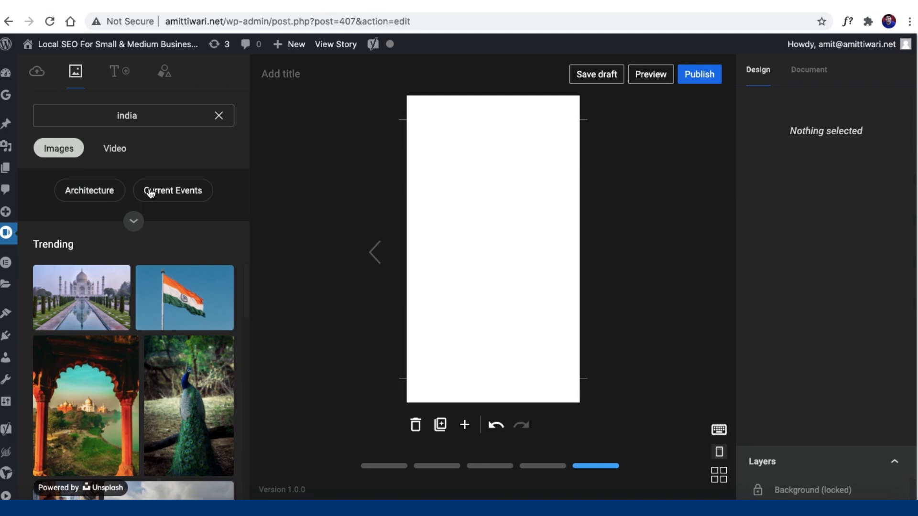
Step: Add the 0:29 night bus clip from the india videos and enlarge it to fill the page
{"action": "left_click", "coordinate": [115, 148]}
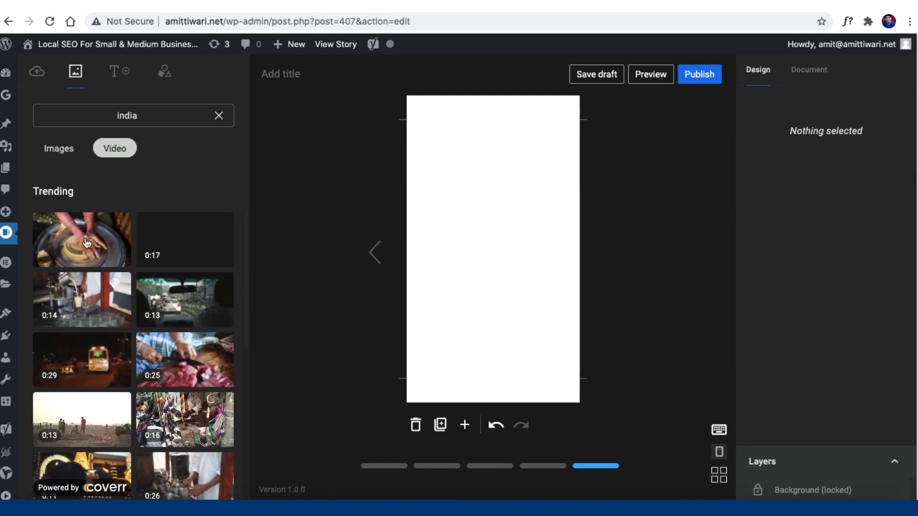
{"action": "left_click", "coordinate": [114, 152]}
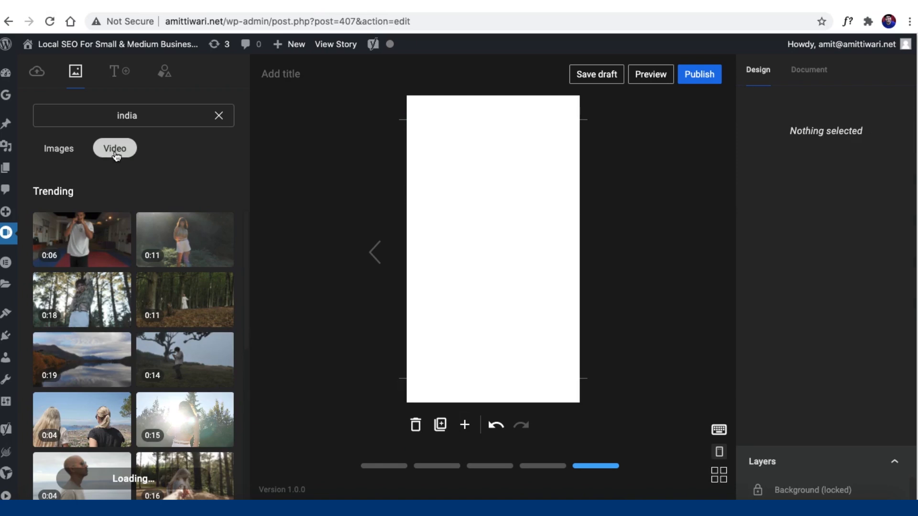
{"action": "scroll", "coordinate": [101, 236], "scroll_direction": "down", "scroll_amount": 1}
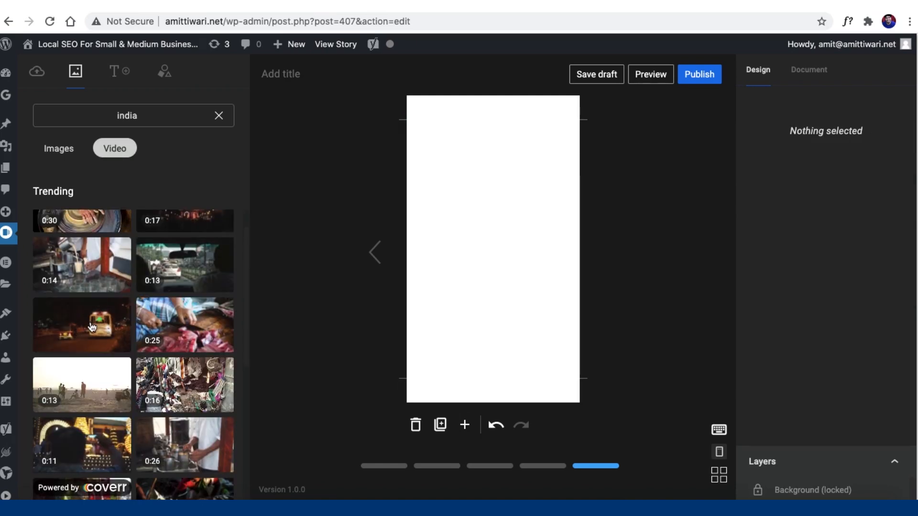
{"action": "left_click", "coordinate": [83, 325]}
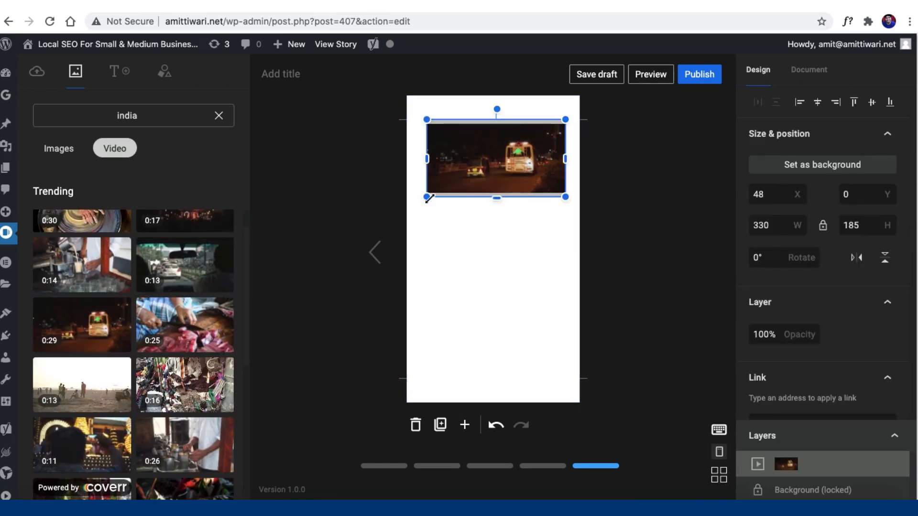
{"action": "left_click_drag", "start_coordinate": [425, 197], "coordinate": [310, 352]}
{"action": "left_click_drag", "start_coordinate": [467, 214], "coordinate": [528, 211]}
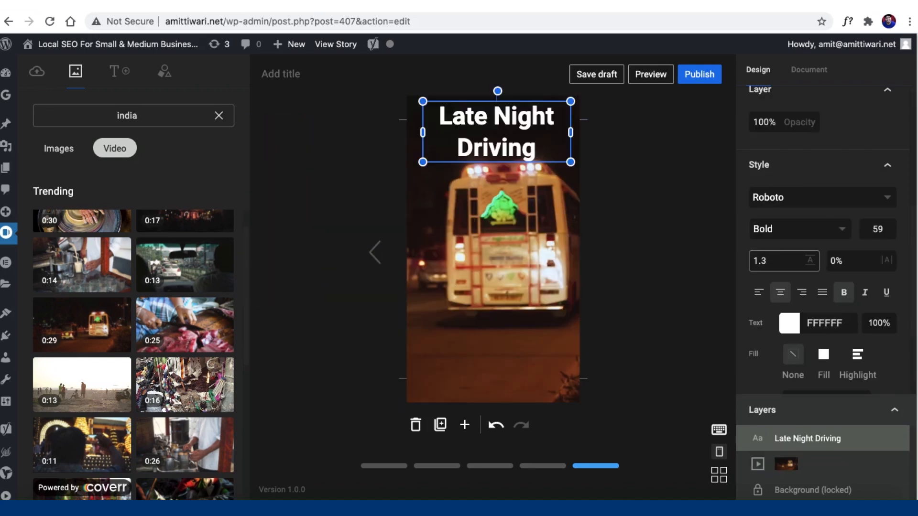
{"action": "left_click", "coordinate": [474, 291]}
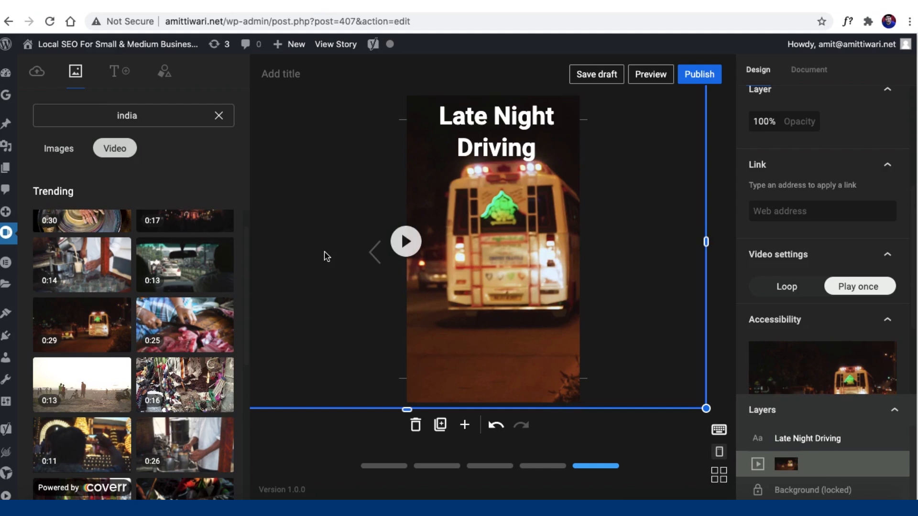
Step: Preview the finished story, then publish it
{"action": "left_click", "coordinate": [655, 72]}
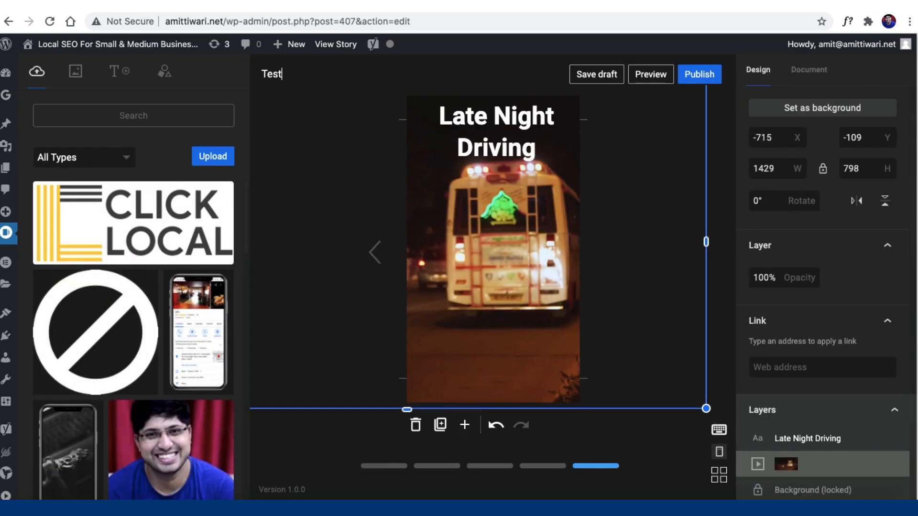
{"action": "left_click", "coordinate": [699, 74]}
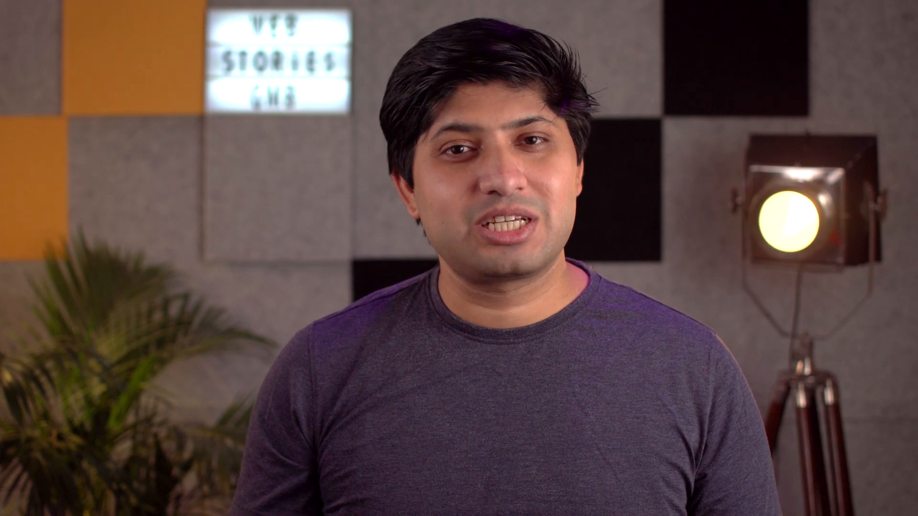